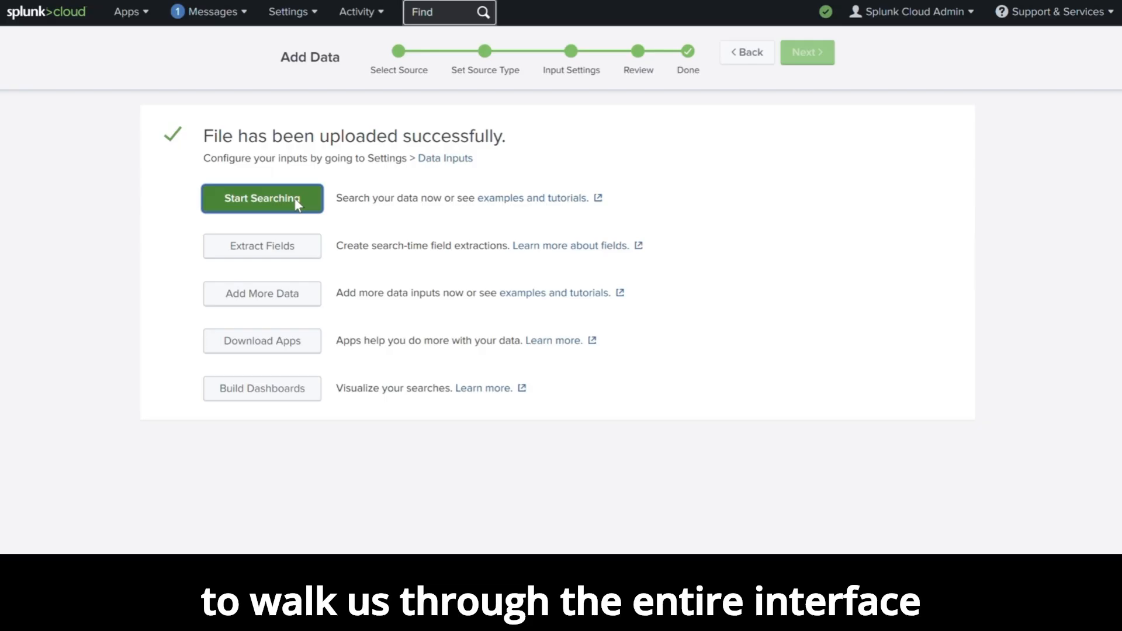
Open the uploaded file's events in a search and dismiss the AI Assistant notice.
{"action": "left_click", "coordinate": [296, 200]}
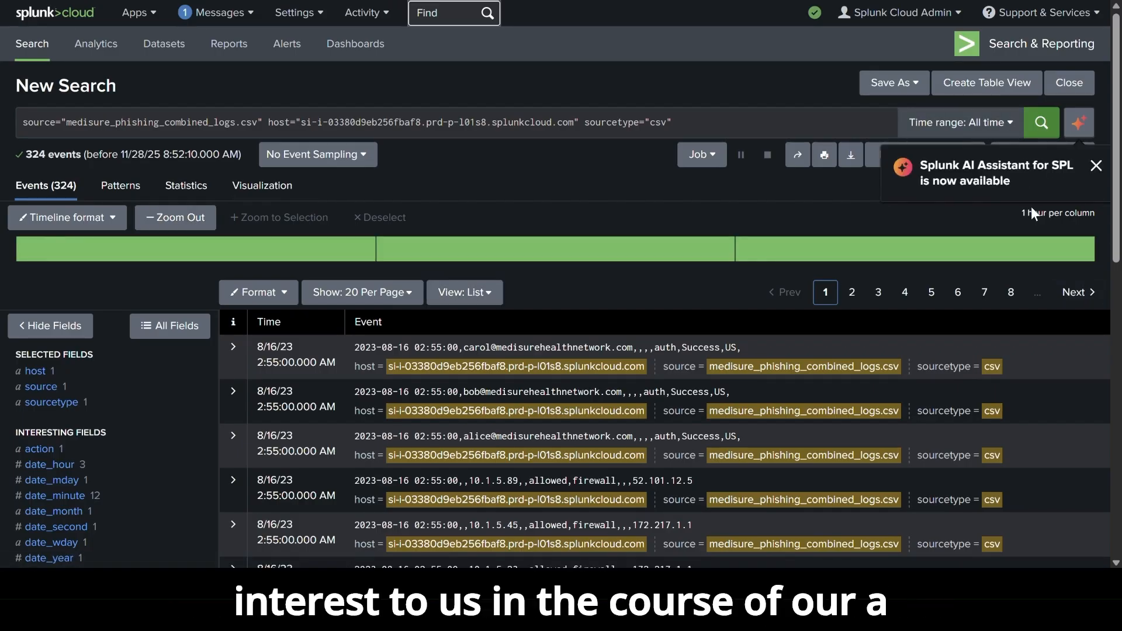
{"action": "left_click", "coordinate": [1096, 166]}
Examine the values of the selected fields sourcetype, source and host.
{"action": "left_click_drag", "start_coordinate": [1117, 229], "coordinate": [1118, 314]}
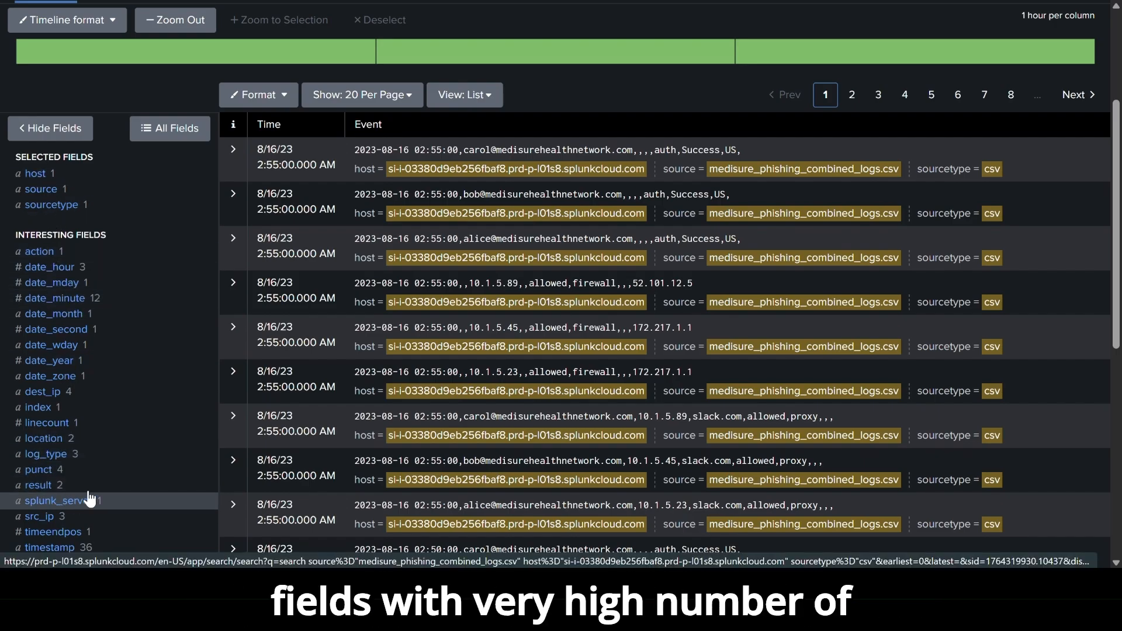
{"action": "left_click_drag", "start_coordinate": [1118, 325], "coordinate": [1105, 295]}
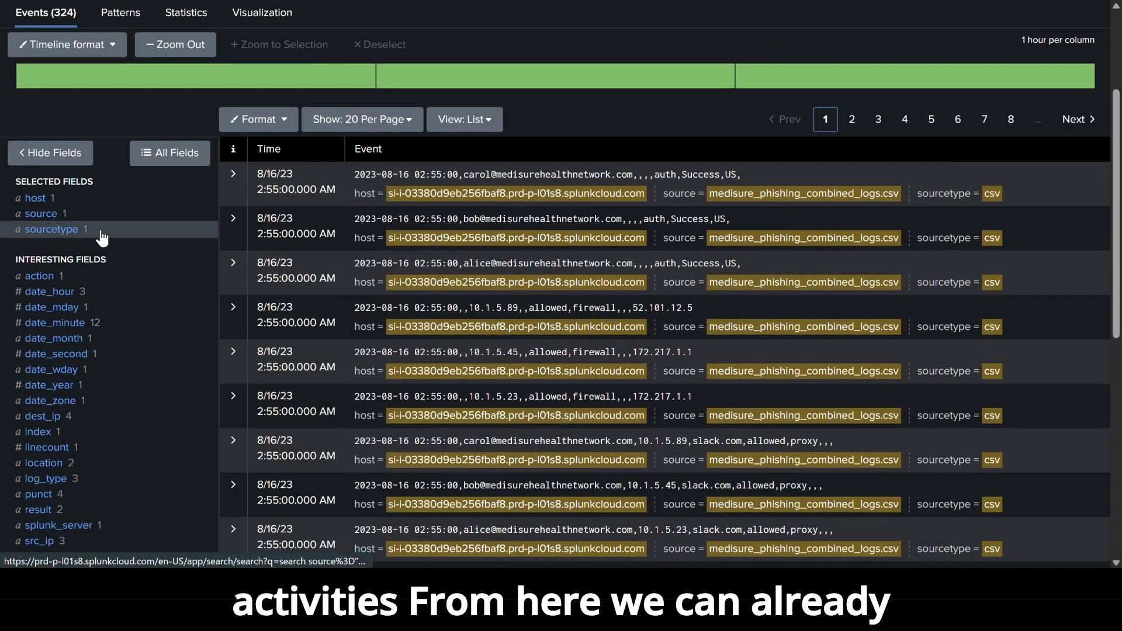
{"action": "left_click", "coordinate": [50, 231]}
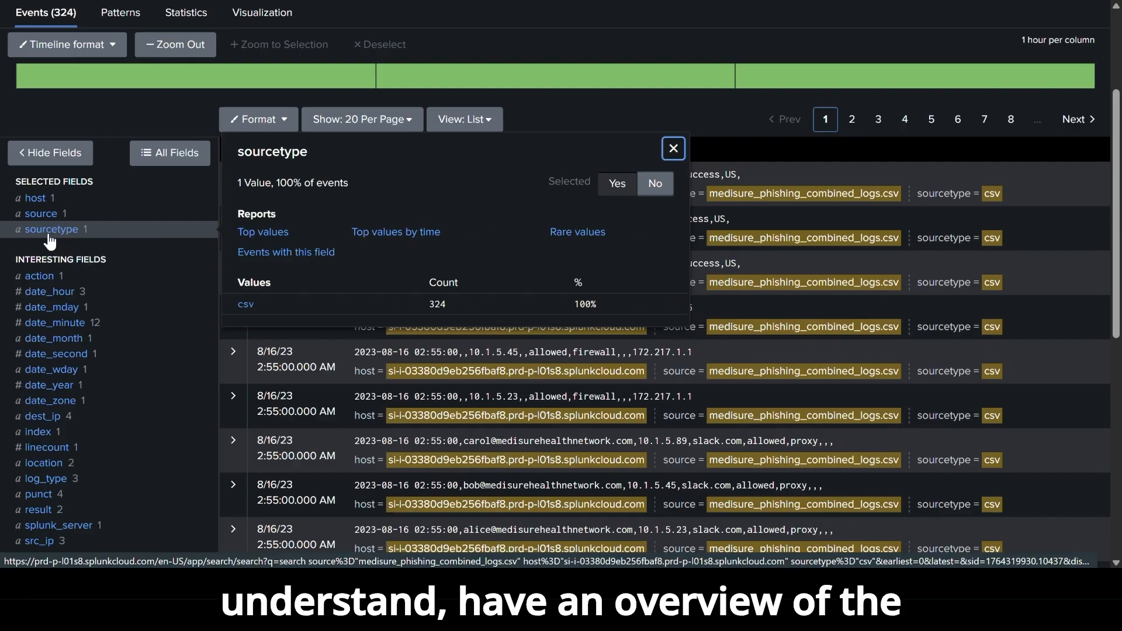
{"action": "left_click", "coordinate": [43, 215]}
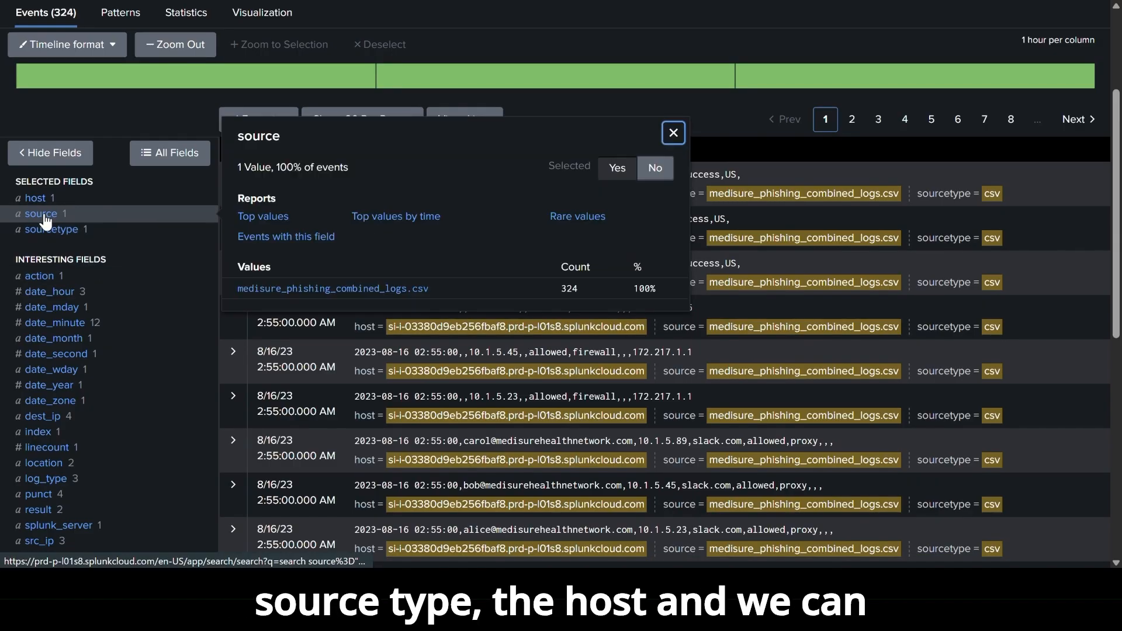
{"action": "left_click", "coordinate": [40, 201]}
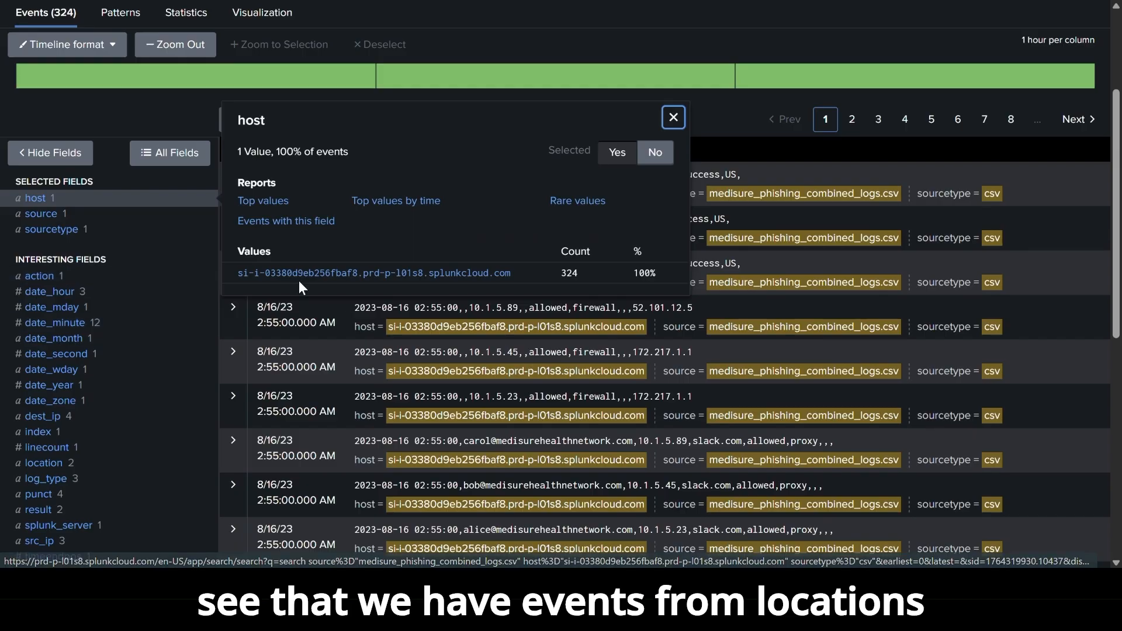
Examine the values of the interesting fields location, src_ip and url_domain.
{"action": "left_click", "coordinate": [43, 466]}
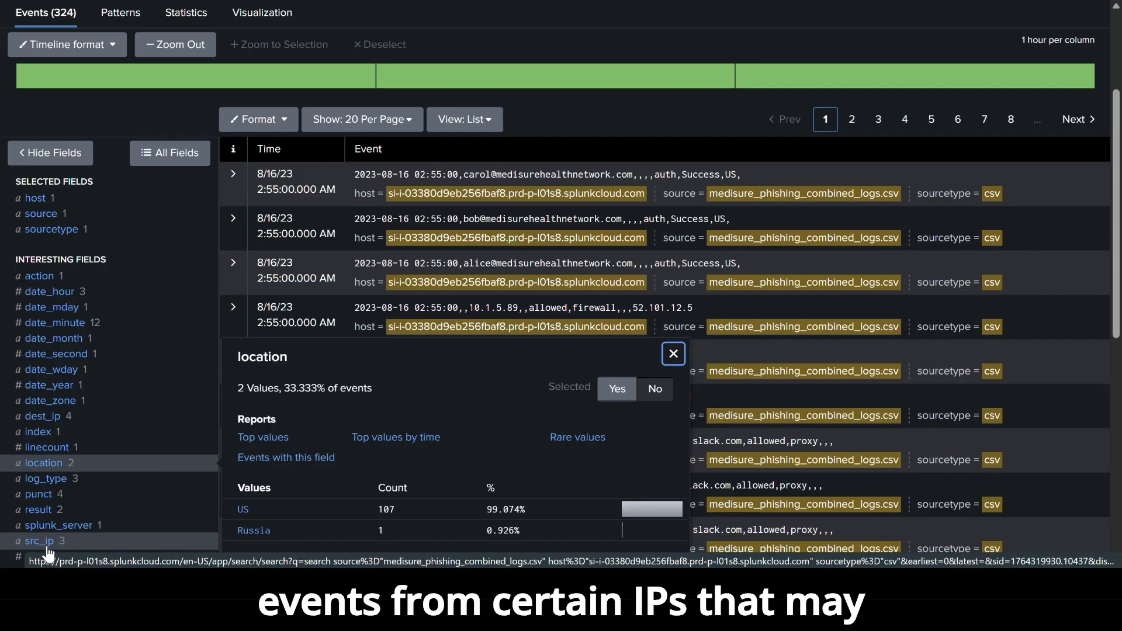
{"action": "left_click", "coordinate": [74, 539]}
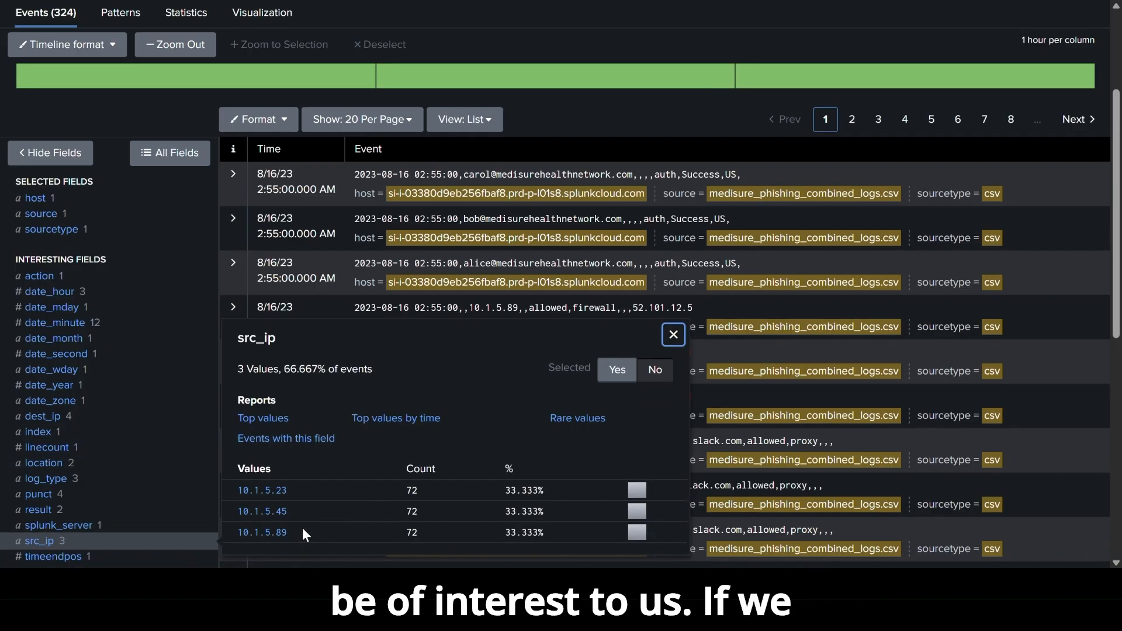
{"action": "left_click", "coordinate": [1116, 312]}
{"action": "scroll", "coordinate": [1117, 312], "scroll_direction": "down", "scroll_amount": 3}
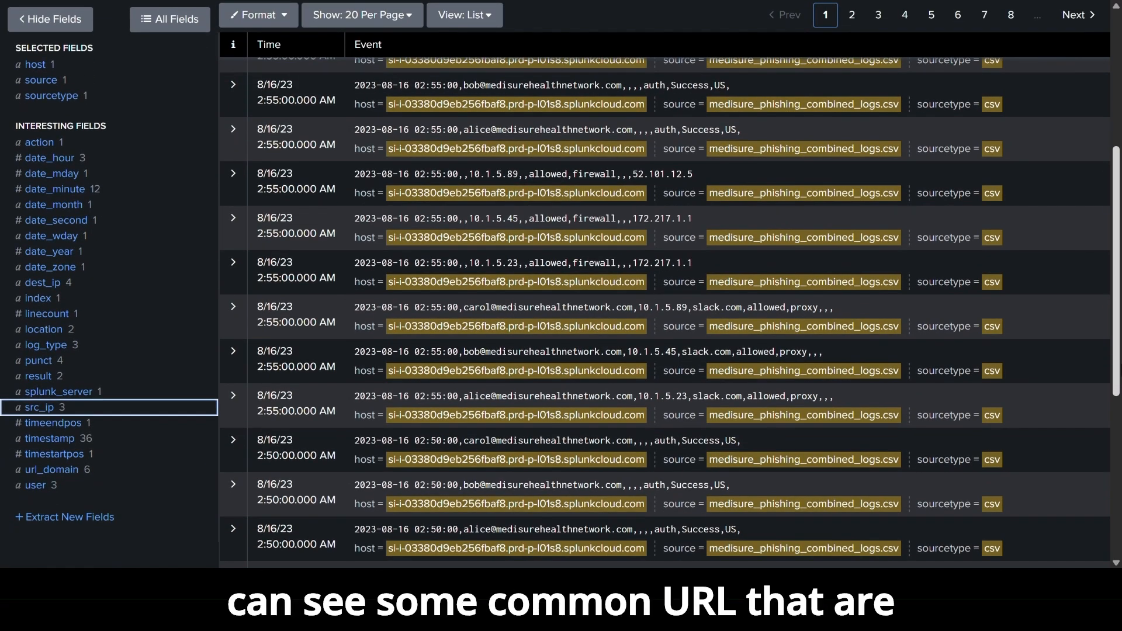
{"action": "left_click", "coordinate": [51, 470]}
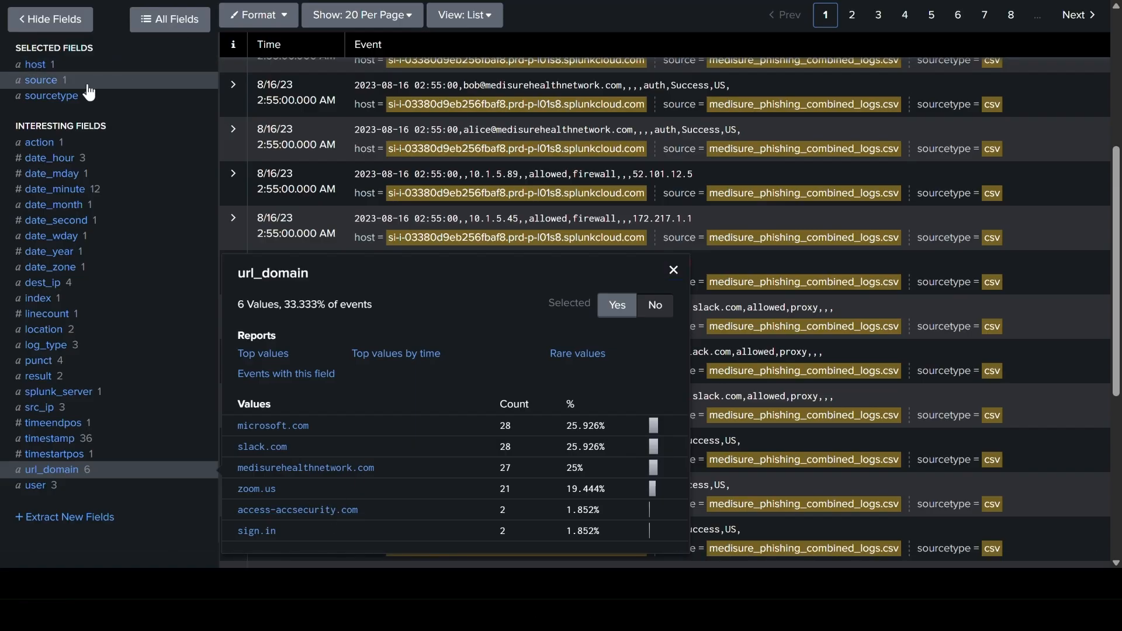
Review the sourcetype and source values again and return to the search query.
{"action": "left_click", "coordinate": [70, 103]}
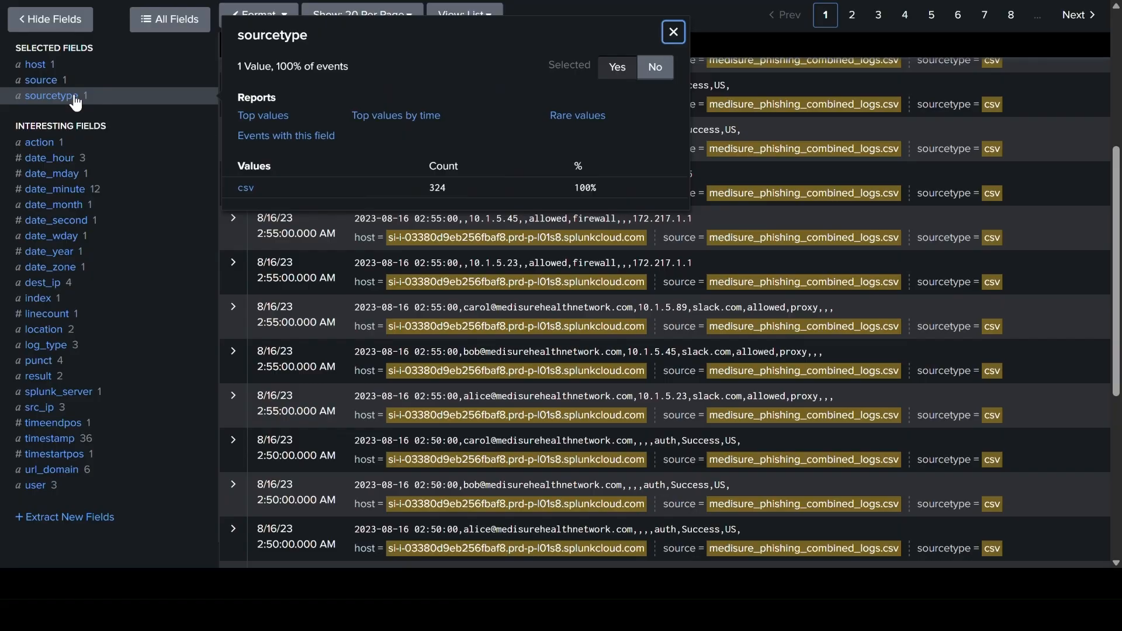
{"action": "left_click", "coordinate": [46, 89]}
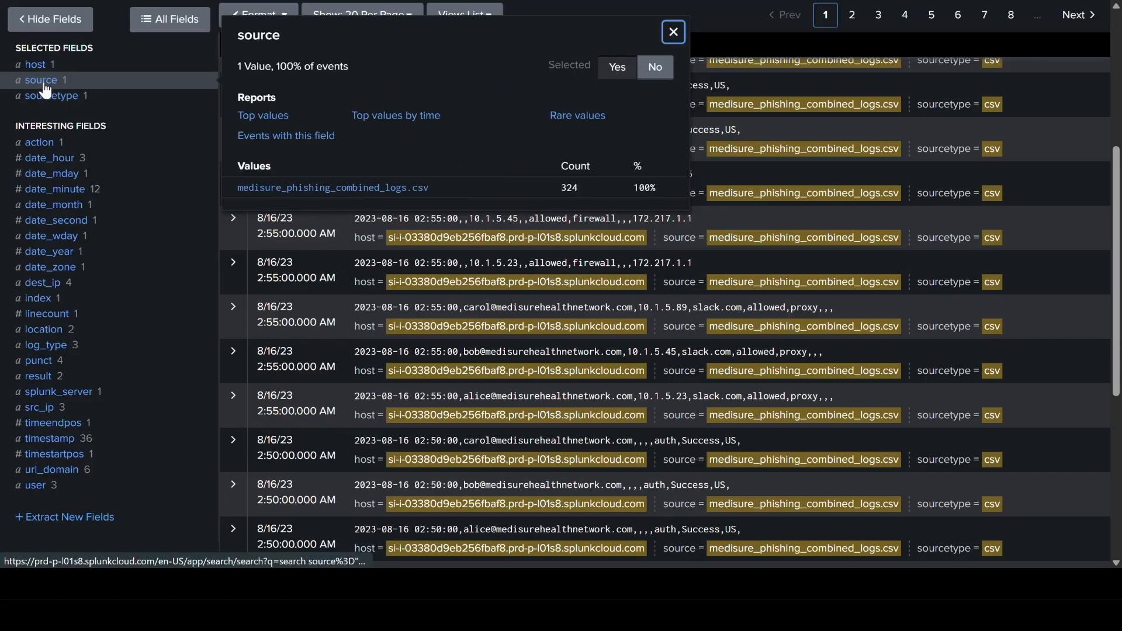
{"action": "left_click", "coordinate": [1116, 26]}
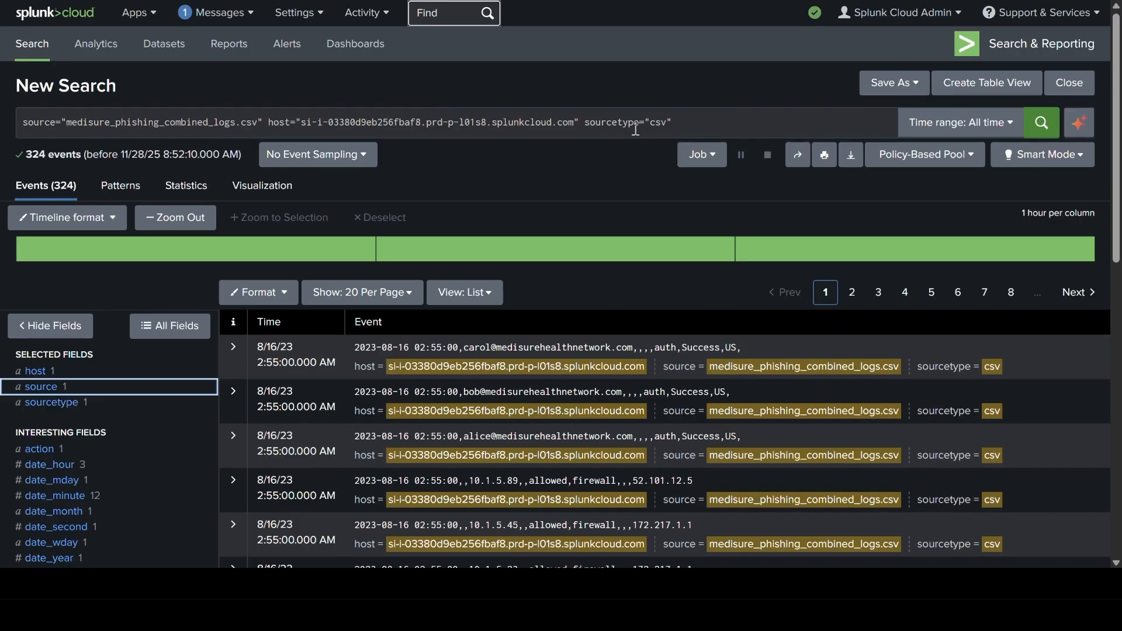
Filter the search to events whose log_type is proxy and look through the matching events.
{"action": "left_click", "coordinate": [681, 121]}
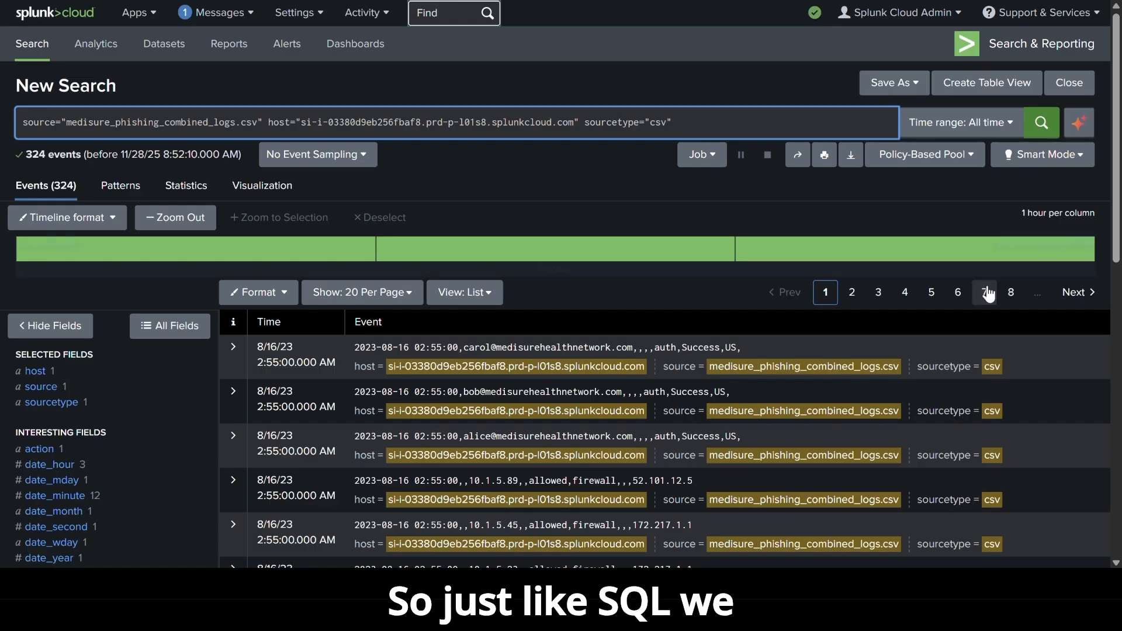
{"action": "scroll", "coordinate": [1118, 215], "scroll_direction": "down", "scroll_amount": 4}
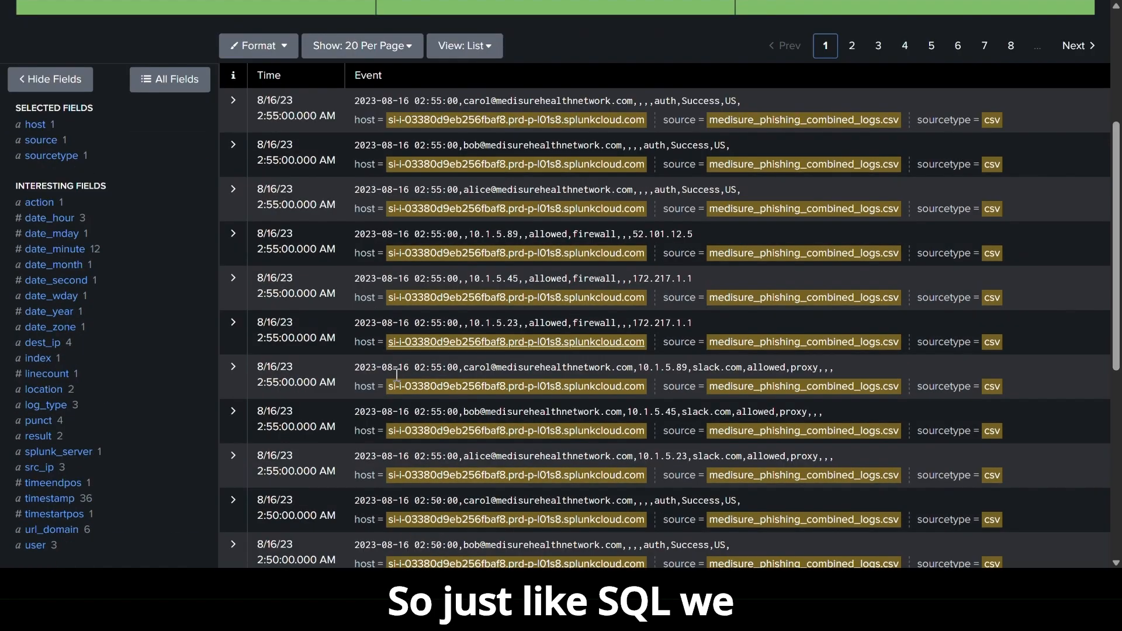
{"action": "left_click", "coordinate": [57, 411]}
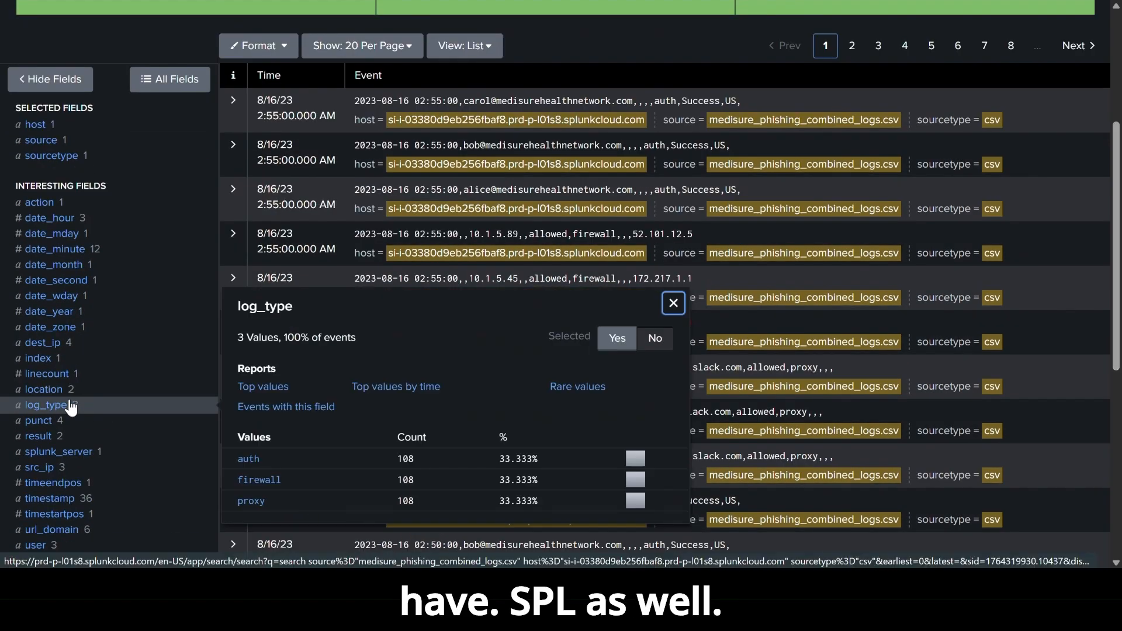
{"action": "left_click", "coordinate": [252, 502]}
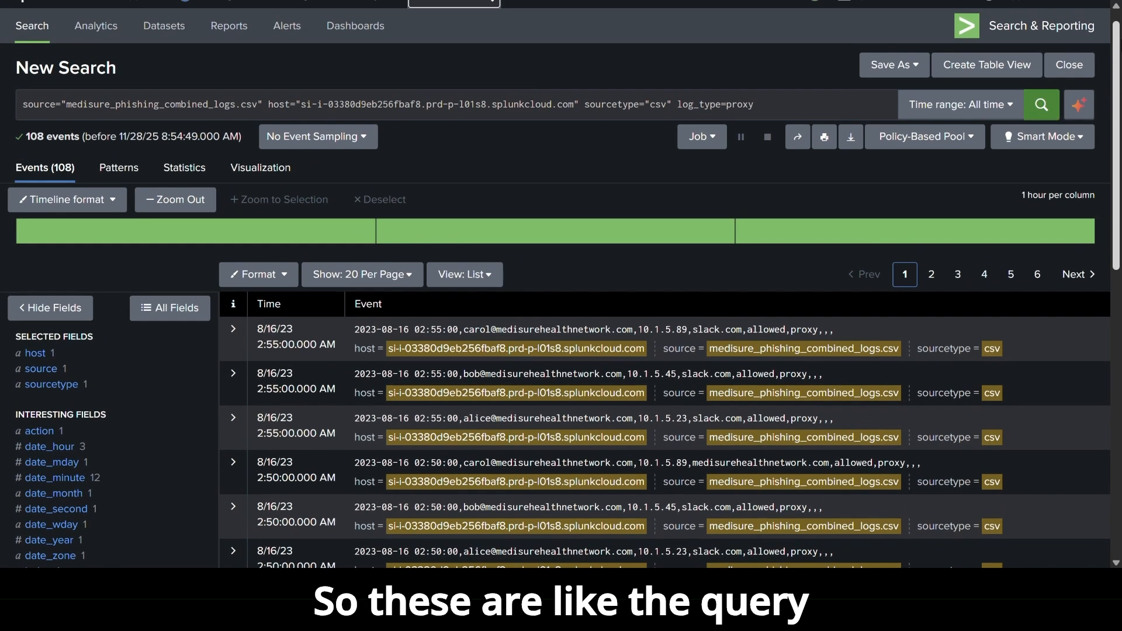
{"action": "scroll", "coordinate": [562, 316], "scroll_direction": "down", "scroll_amount": 4}
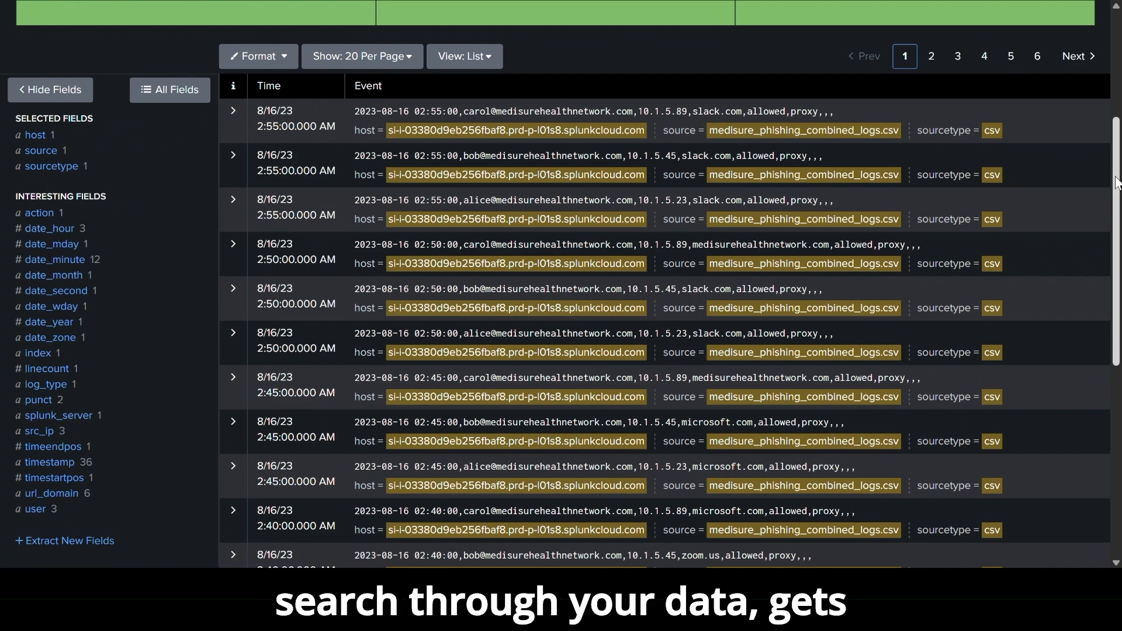
{"action": "scroll", "coordinate": [1118, 153], "scroll_direction": "up", "scroll_amount": 4}
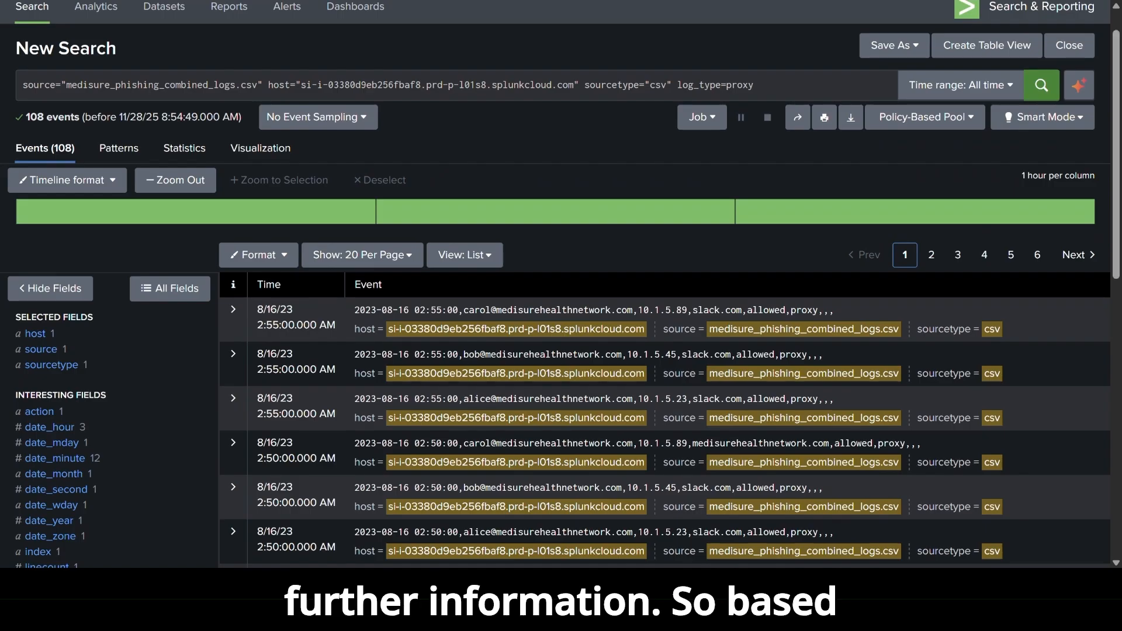
Narrow the proxy search to events whose url_domain is access-accsecurity.com.
{"action": "left_click", "coordinate": [768, 83]}
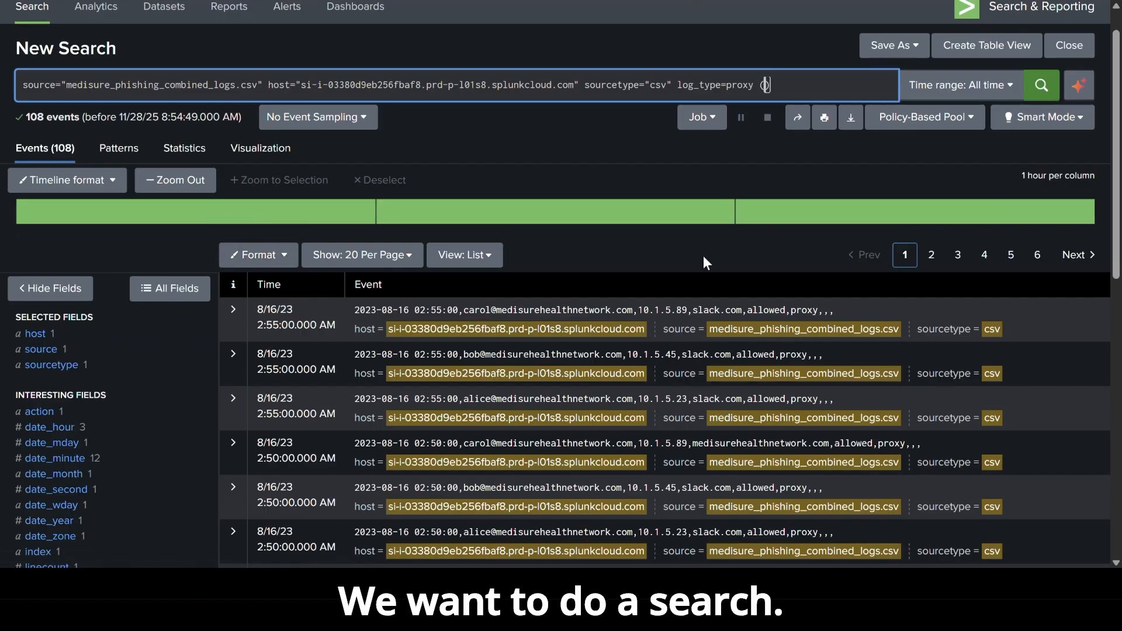
{"action": "scroll", "coordinate": [877, 263], "scroll_direction": "down", "scroll_amount": 4}
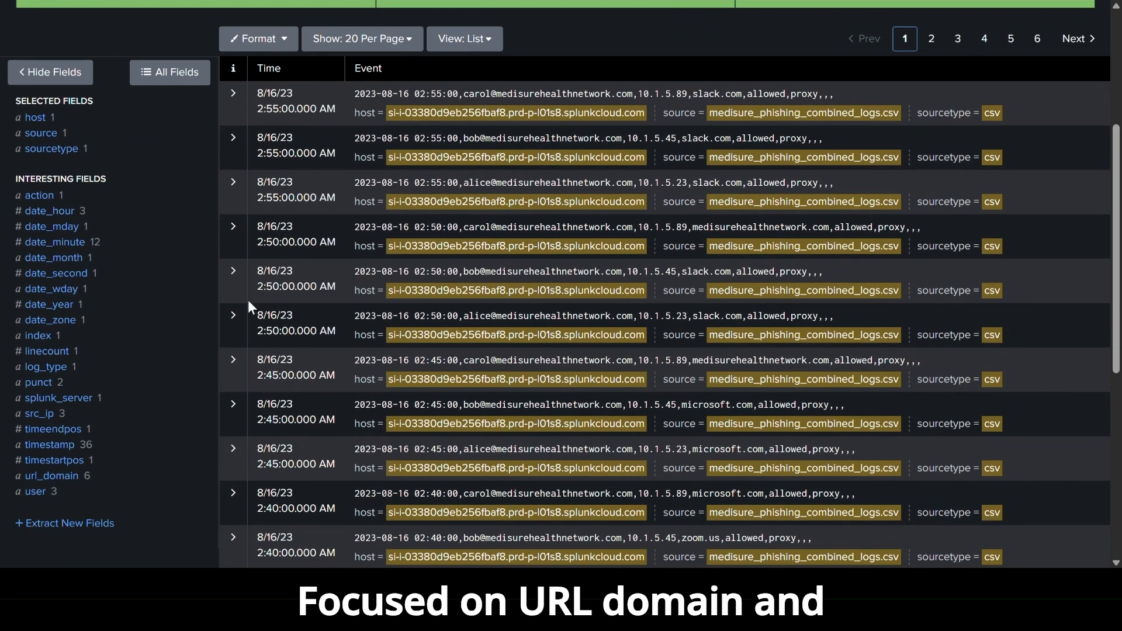
{"action": "left_click", "coordinate": [51, 478]}
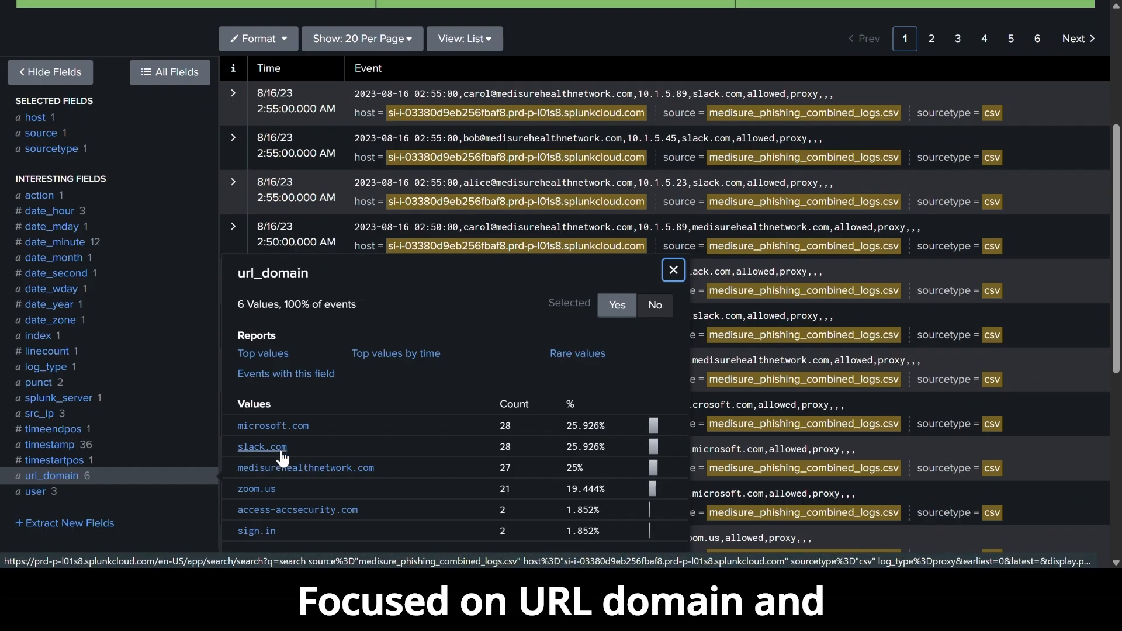
{"action": "left_click", "coordinate": [290, 511]}
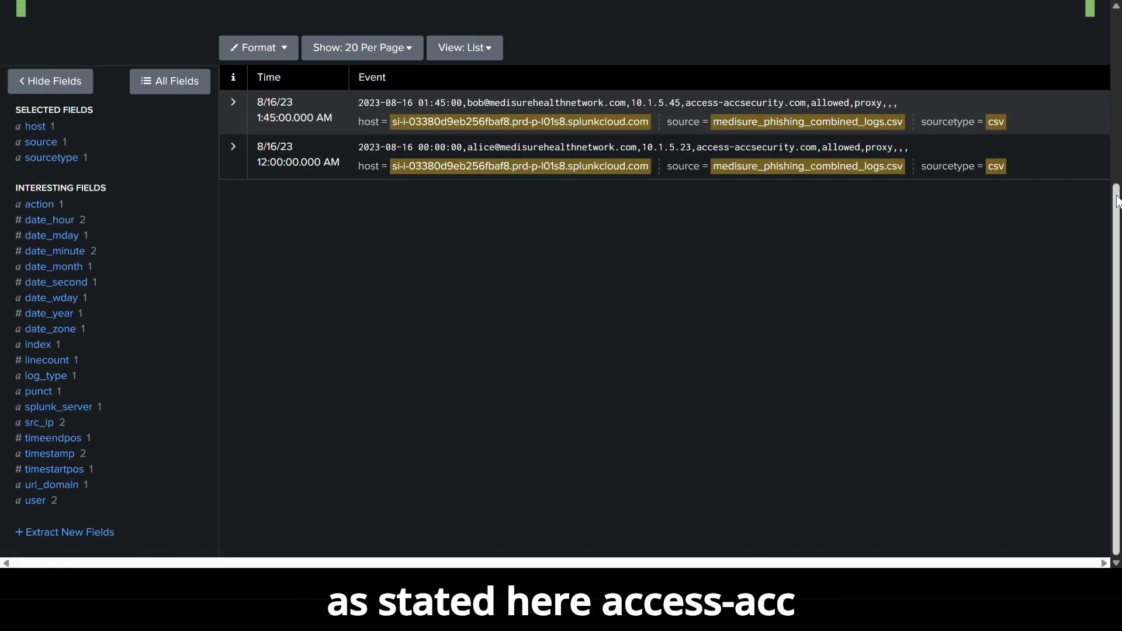
{"action": "scroll", "coordinate": [1117, 202], "scroll_direction": "up", "scroll_amount": 4}
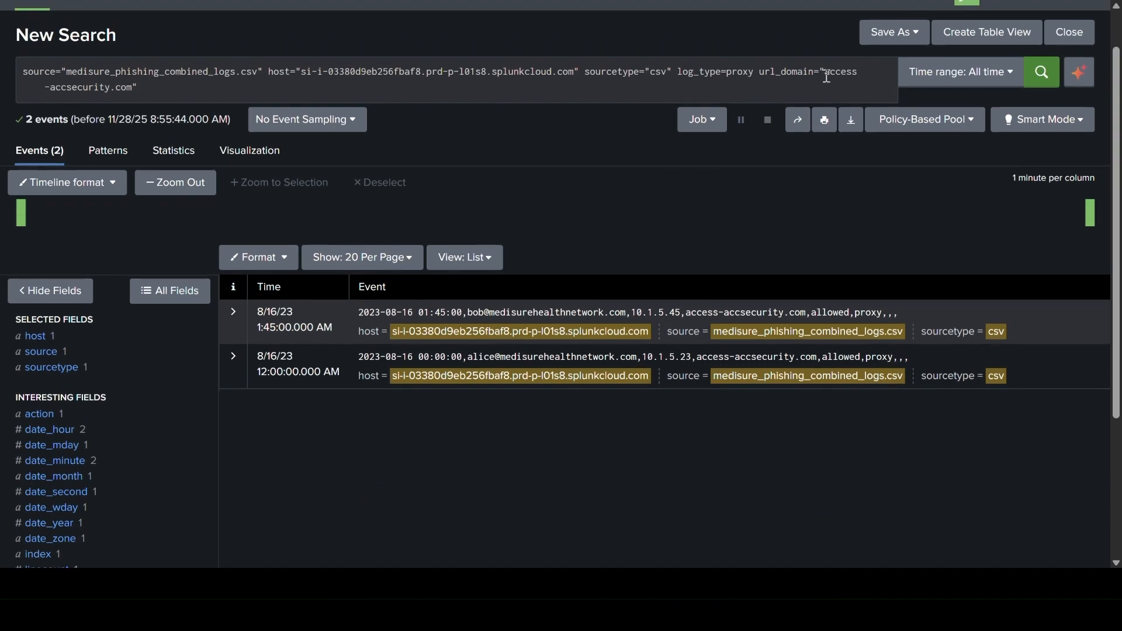
Try to extend the url_domain condition with an opening parenthesis and "or", and check the field's available values.
{"action": "left_click", "coordinate": [754, 72]}
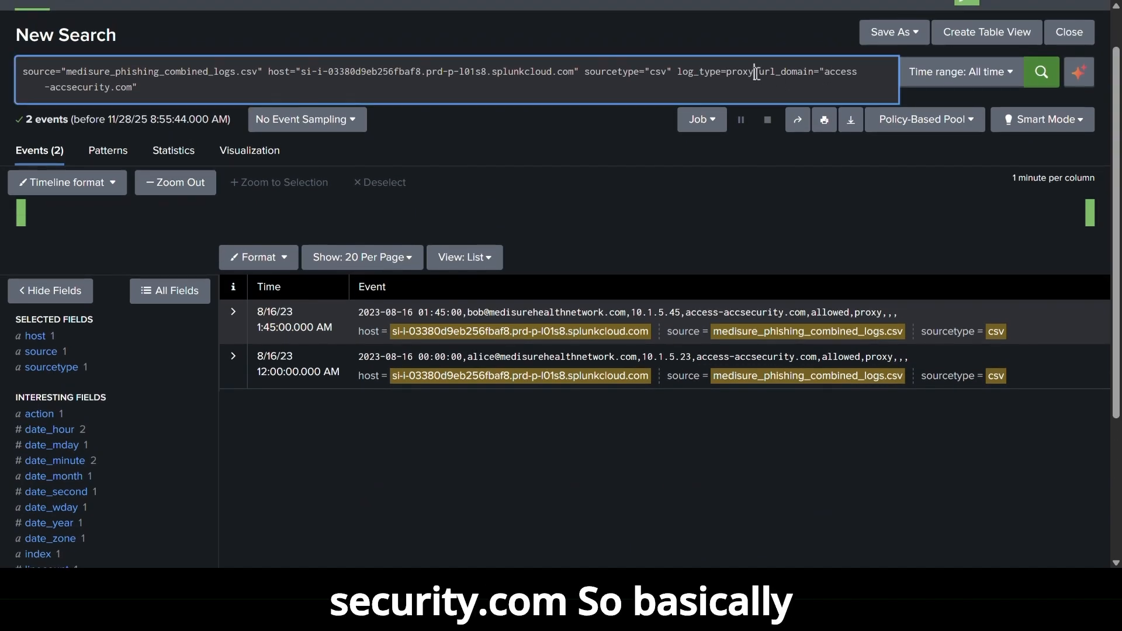
{"action": "left_click", "coordinate": [150, 88]}
{"action": "type", "text": "or"}
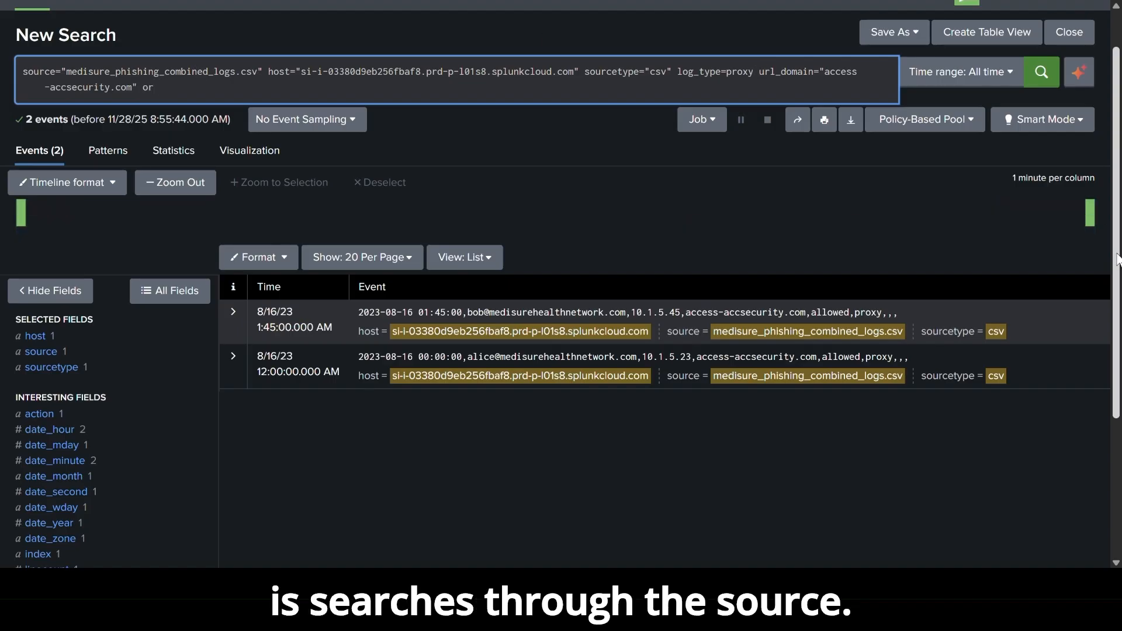
{"action": "left_click", "coordinate": [760, 71]}
{"action": "type", "text": "("}
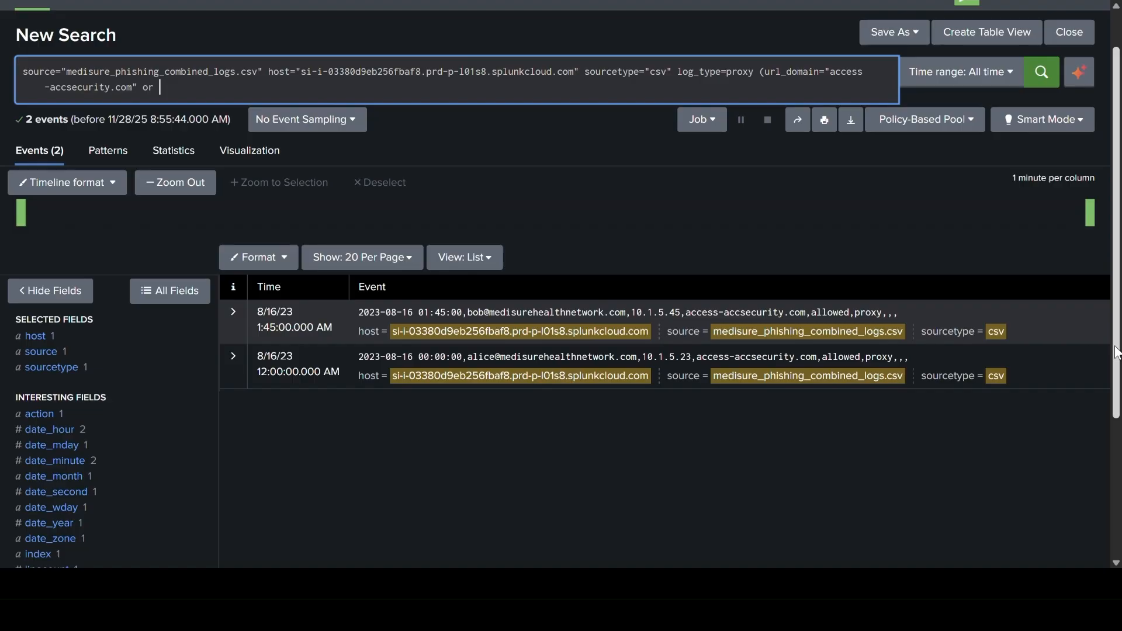
{"action": "left_click_drag", "start_coordinate": [1117, 351], "coordinate": [1119, 482]}
{"action": "left_click", "coordinate": [51, 511]}
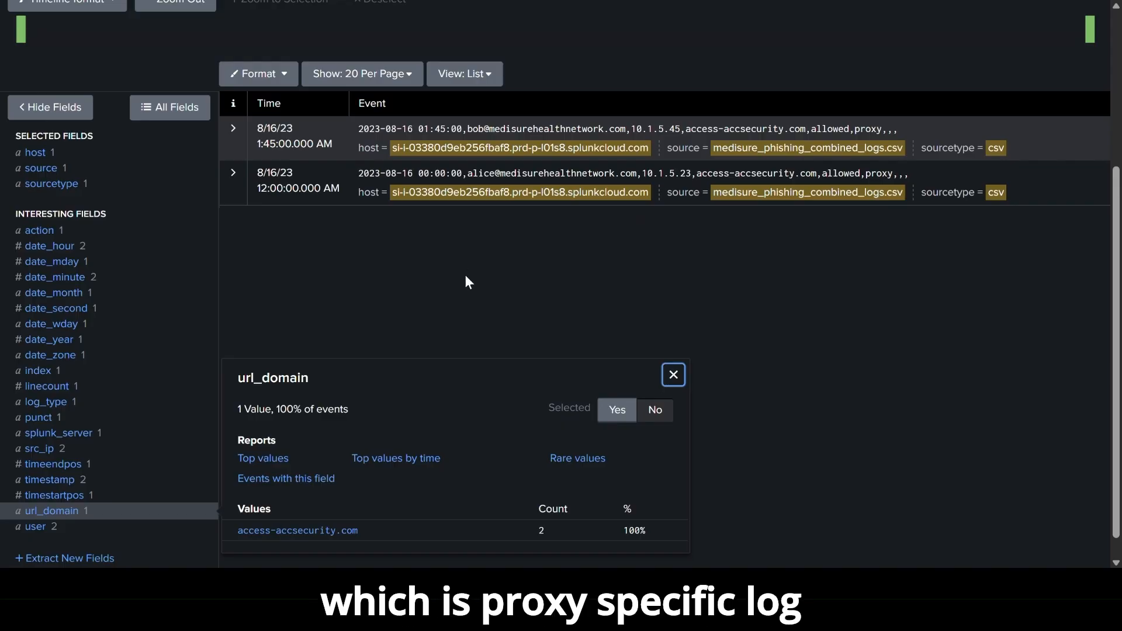
Delete the unfinished url_domain condition from the query and rerun the search with log_type=proxy only.
{"action": "left_click", "coordinate": [1117, 46]}
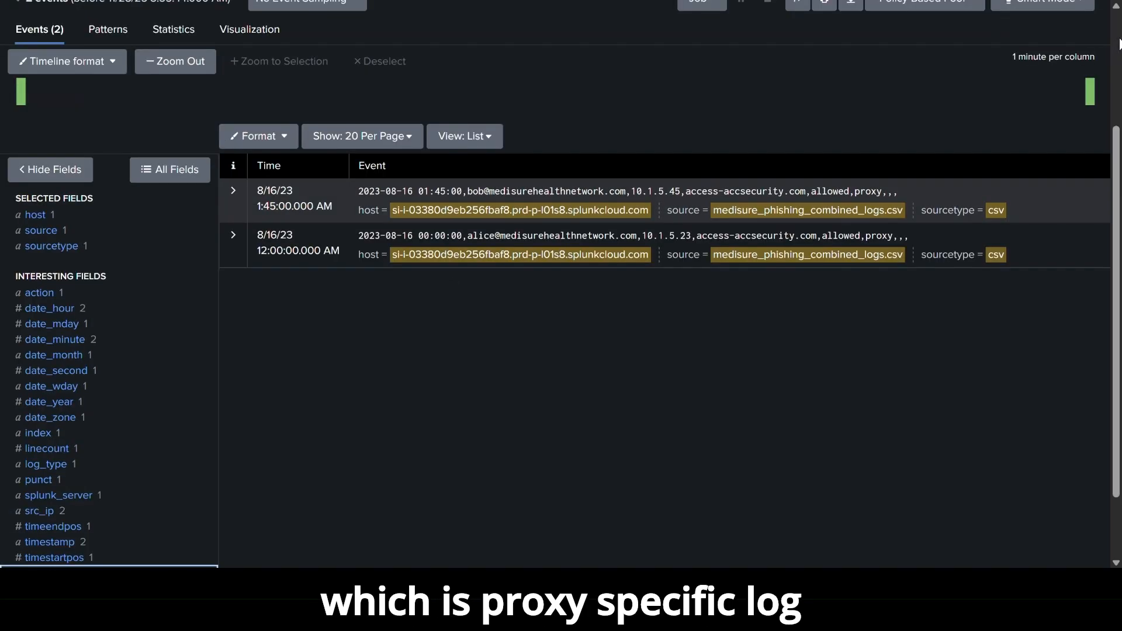
{"action": "left_click", "coordinate": [159, 140]}
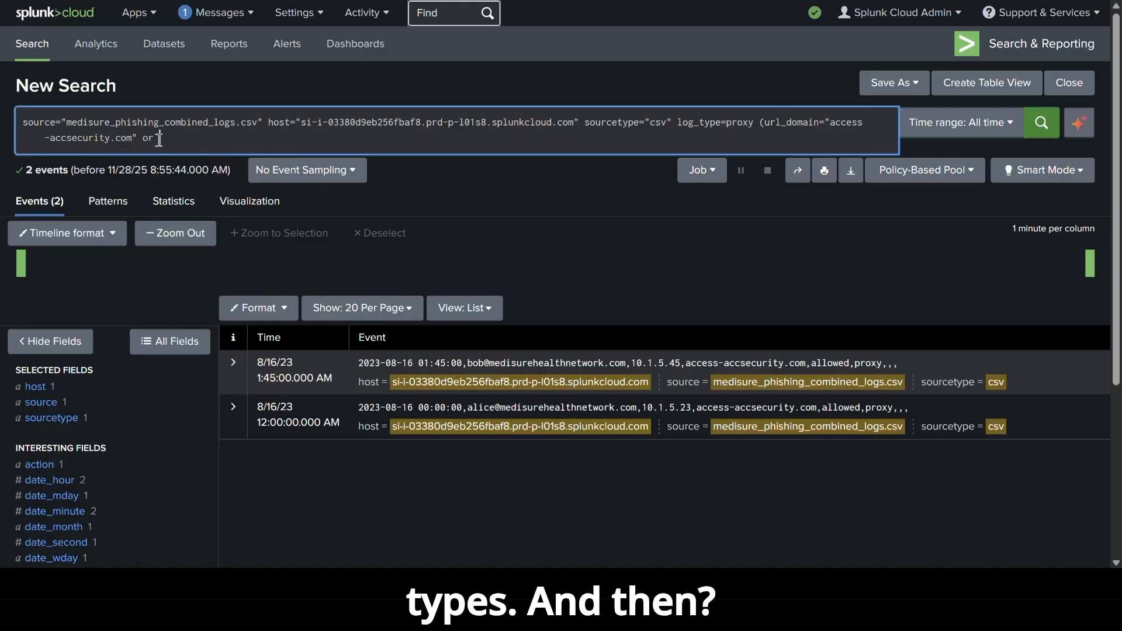
{"action": "key", "text": "BackSpace"}
{"action": "key", "text": "BackSpace"}
{"action": "key", "text": "BackSpace"}
{"action": "key", "text": "BackSpace"}
{"action": "key", "text": "BackSpace"}
{"action": "key", "text": "BackSpace"}
{"action": "key", "text": "BackSpace"}
{"action": "key", "text": "BackSpace"}
{"action": "key", "text": "BackSpace"}
{"action": "key", "text": "BackSpace"}
{"action": "key", "text": "BackSpace"}
{"action": "key", "text": "BackSpace"}
{"action": "key", "text": "BackSpace"}
{"action": "key", "text": "BackSpace"}
{"action": "key", "text": "BackSpace"}
{"action": "key", "text": "BackSpace"}
{"action": "key", "text": "BackSpace"}
{"action": "key", "text": "BackSpace"}
{"action": "key", "text": "BackSpace"}
{"action": "key", "text": "BackSpace"}
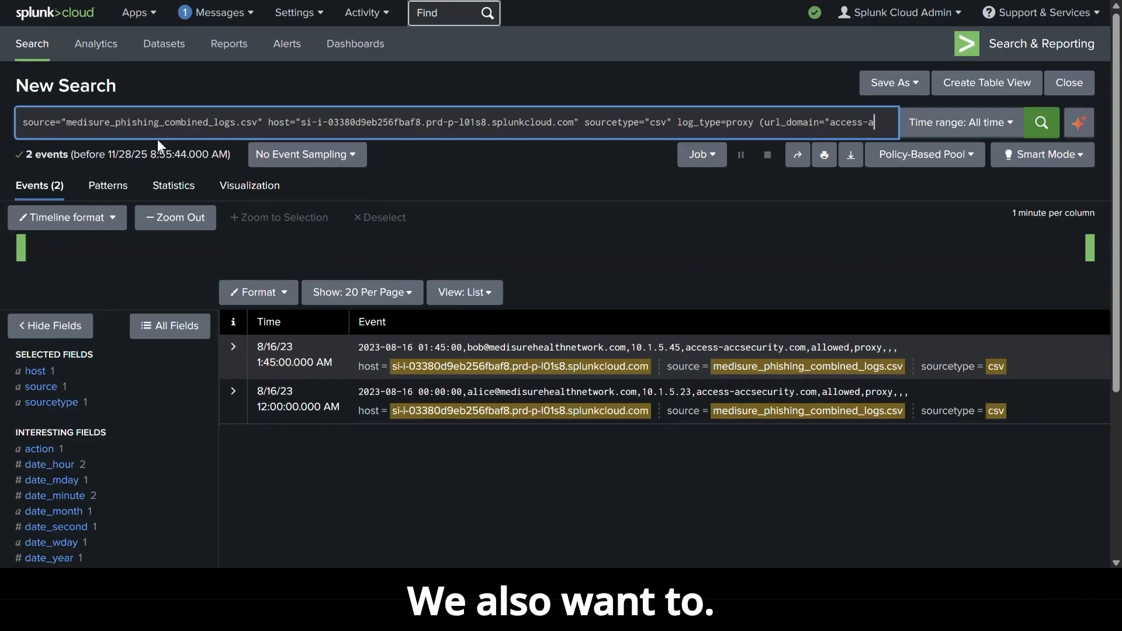
{"action": "key", "text": "BackSpace"}
{"action": "key", "text": "BackSpace"}
{"action": "key", "text": "BackSpace"}
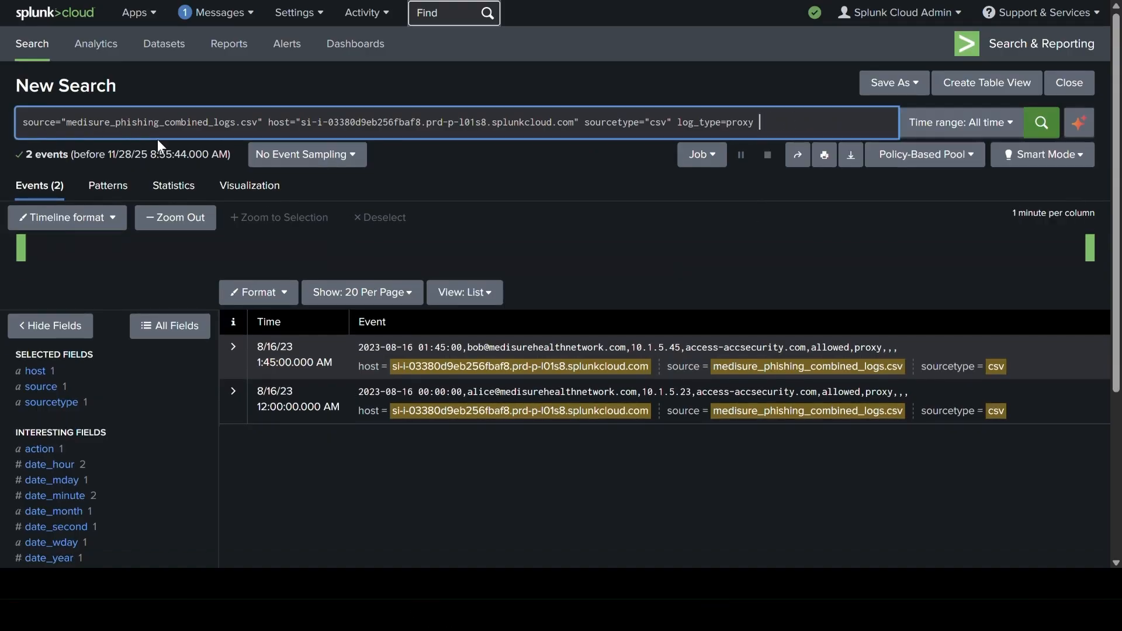
{"action": "key", "text": "Return"}
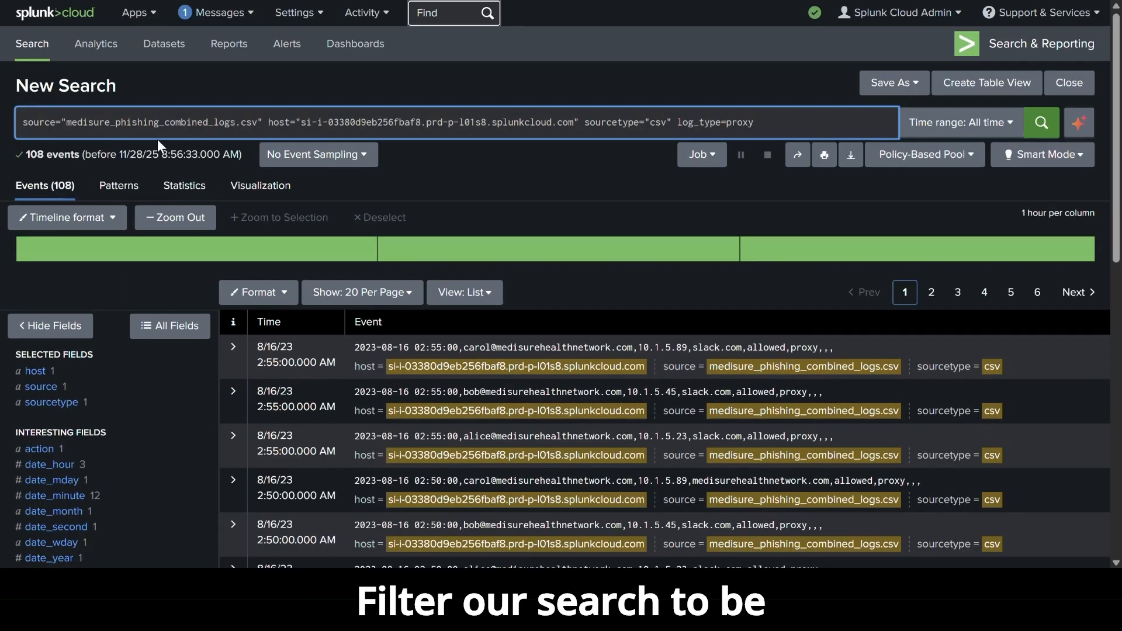
Extend the proxy query with (url_domain="sign.in" OR url_domain="access-accsecurity.com") and | stats count by user, src_ip, url_domain, keeping a single log_type=proxy.
{"action": "left_click", "coordinate": [759, 125]}
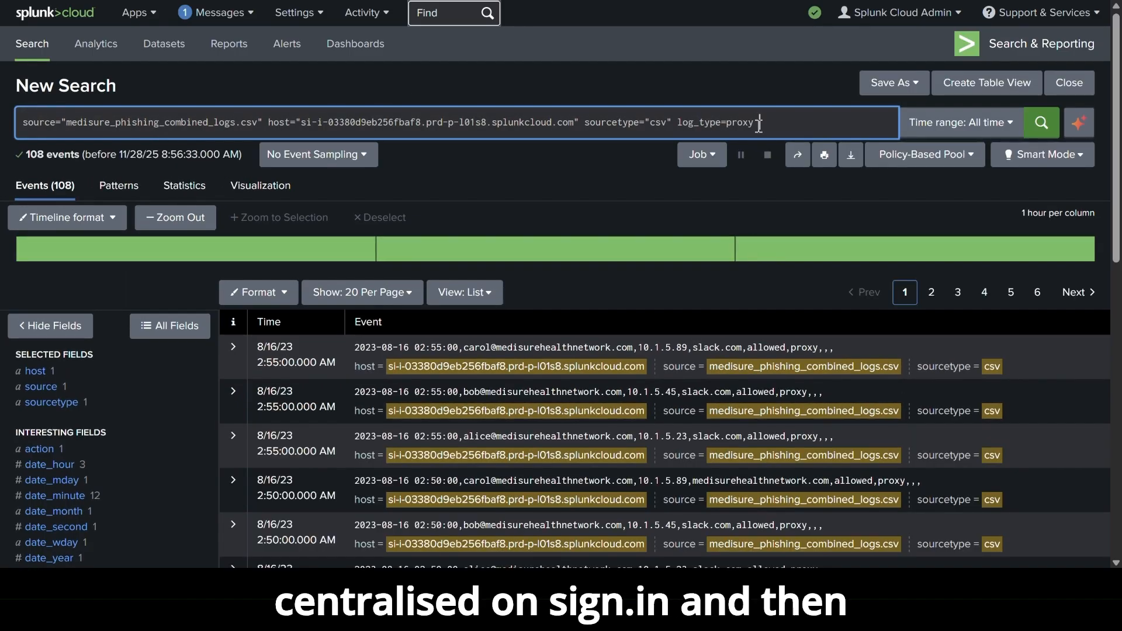
{"action": "type", "text": "log_type=proxy (url_domain=\"sign.in\" OR url_domain=\"access-accsecurity.com\") | stats count by user, src_ip, url_domain"}
{"action": "left_click", "coordinate": [759, 124]}
{"action": "key", "text": "BackSpace"}
{"action": "key", "text": "BackSpace"}
{"action": "key", "text": "BackSpace"}
{"action": "key", "text": "BackSpace"}
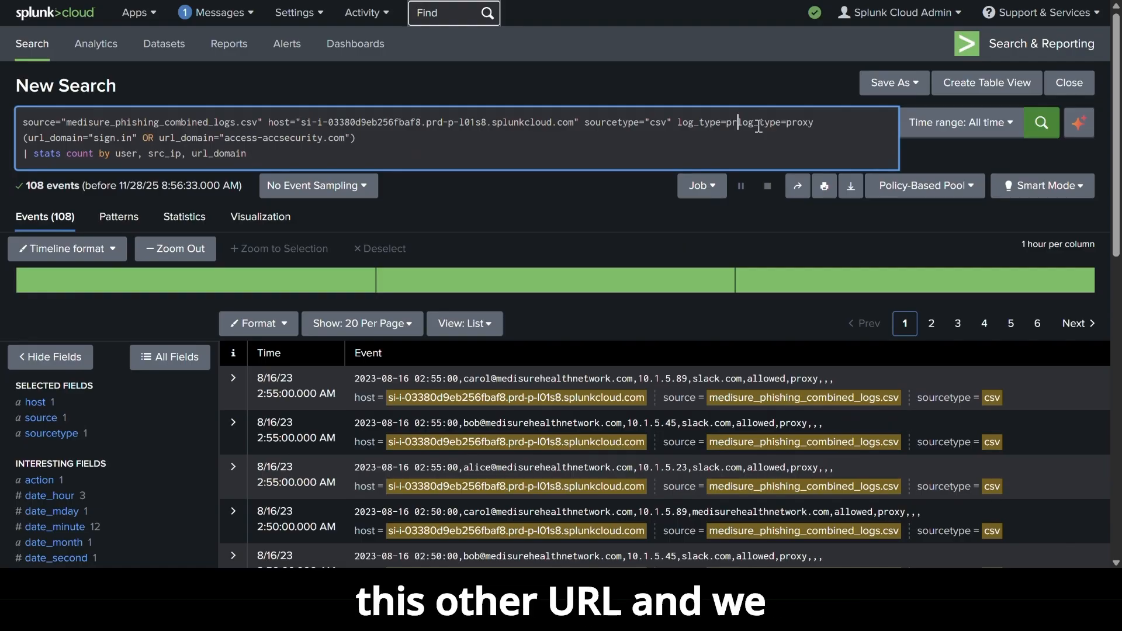
{"action": "key", "text": "BackSpace"}
{"action": "key", "text": "BackSpace"}
{"action": "key", "text": "BackSpace"}
{"action": "key", "text": "BackSpace"}
{"action": "key", "text": "BackSpace"}
{"action": "key", "text": "BackSpace"}
{"action": "key", "text": "BackSpace"}
{"action": "key", "text": "BackSpace"}
{"action": "key", "text": "BackSpace"}
{"action": "key", "text": "BackSpace"}
{"action": "key", "text": "BackSpace"}
{"action": "left_click", "coordinate": [678, 123]}
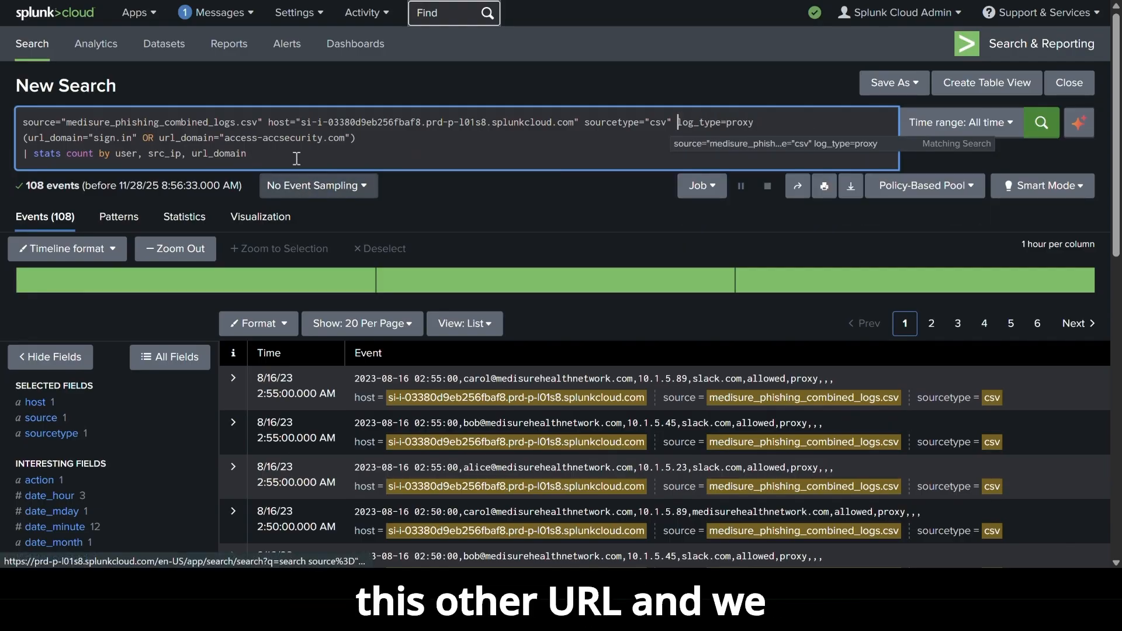
{"action": "left_click", "coordinate": [371, 137]}
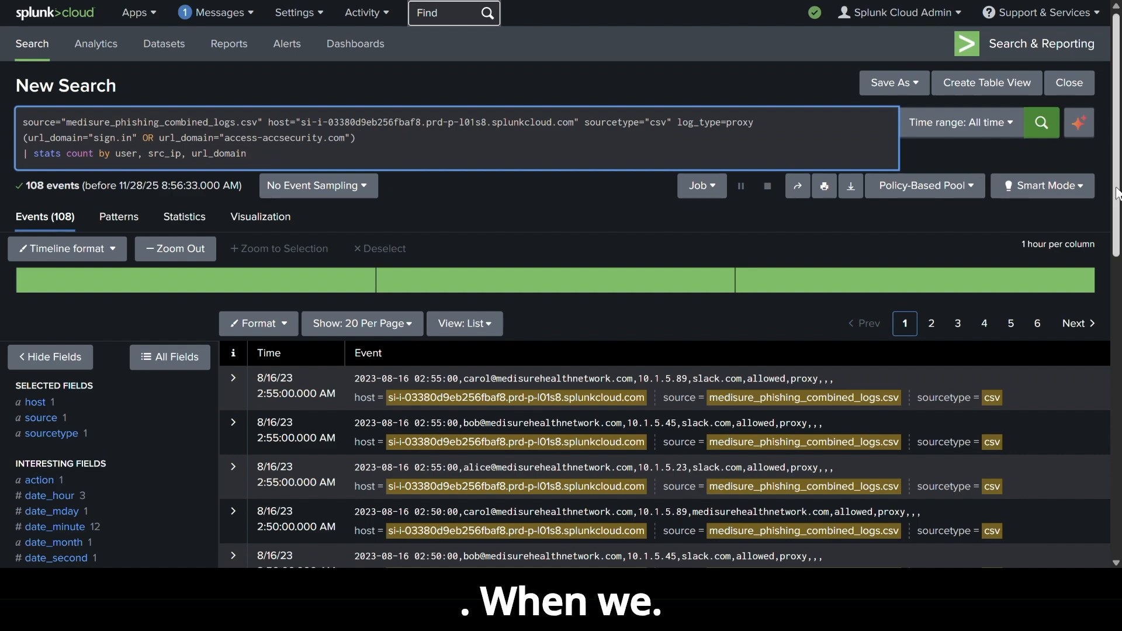
Run the extended proxy search to count visits to the suspicious domains by user, source IP and domain.
{"action": "scroll", "coordinate": [975, 168], "scroll_direction": "down", "scroll_amount": 2}
{"action": "scroll", "coordinate": [561, 351], "scroll_direction": "down", "scroll_amount": 5}
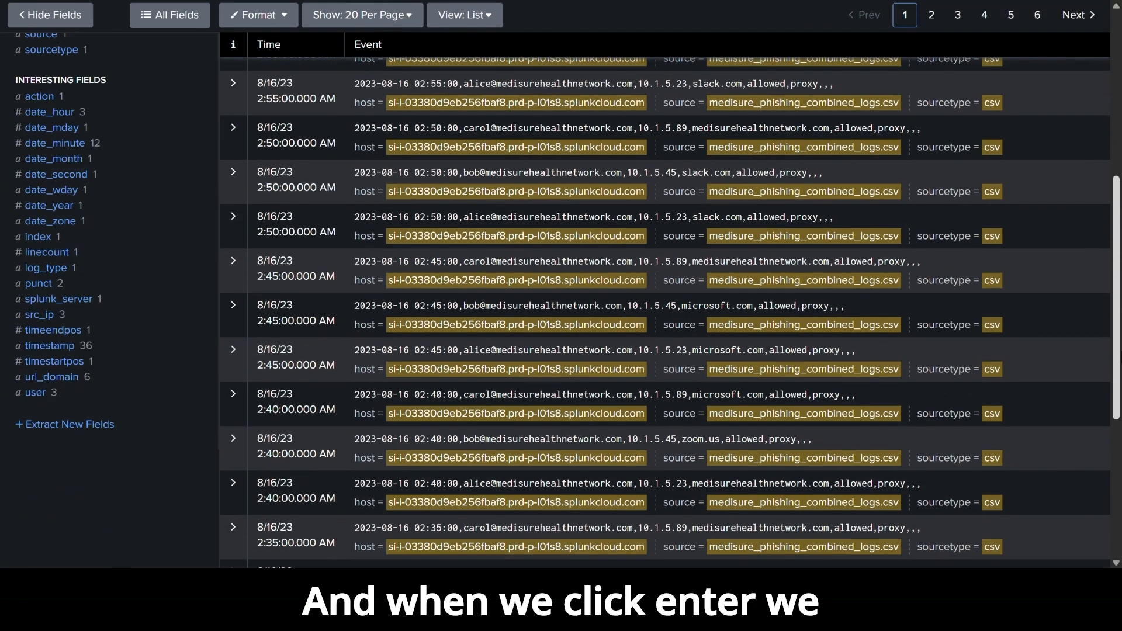
{"action": "scroll", "coordinate": [518, 129], "scroll_direction": "up", "scroll_amount": 7}
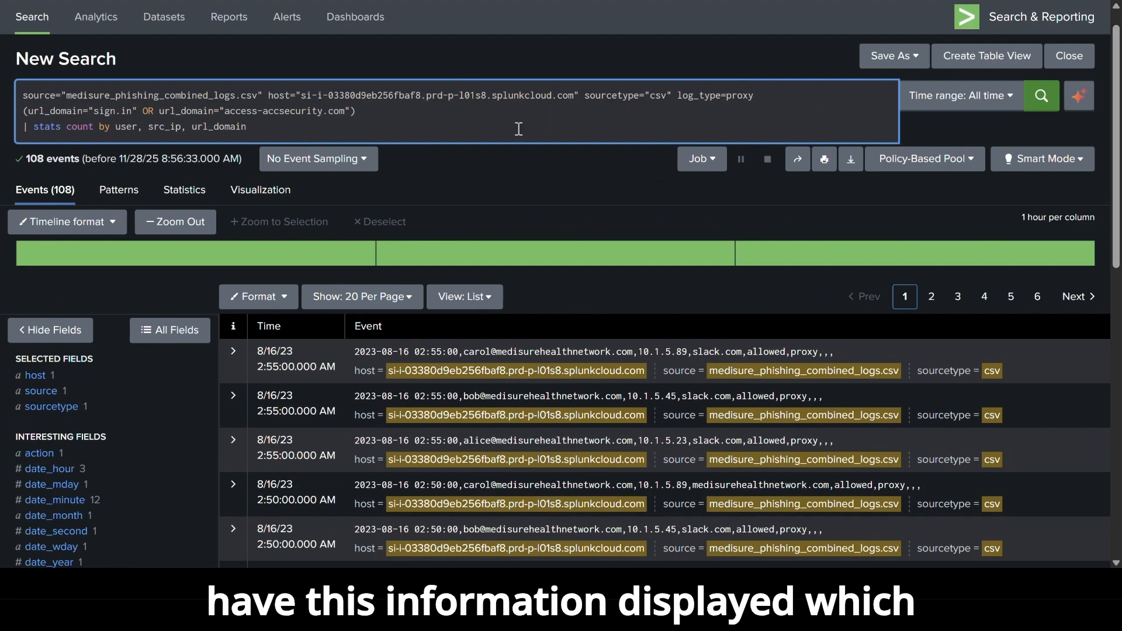
{"action": "key", "text": "Return"}
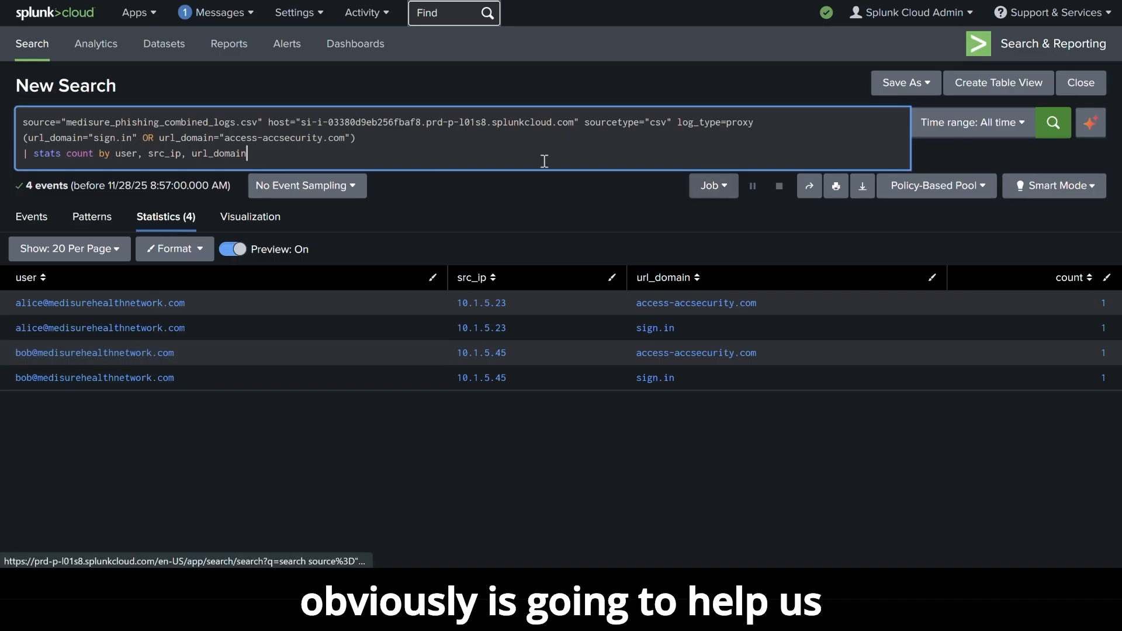
Replace everything after the source with log_type=firewall (dest_ip="89.144.44.41" OR dest_ip="103.225.77.255") | stats count by src_ip, dest_ip and run the search.
{"action": "left_click_drag", "start_coordinate": [251, 153], "coordinate": [269, 125]}
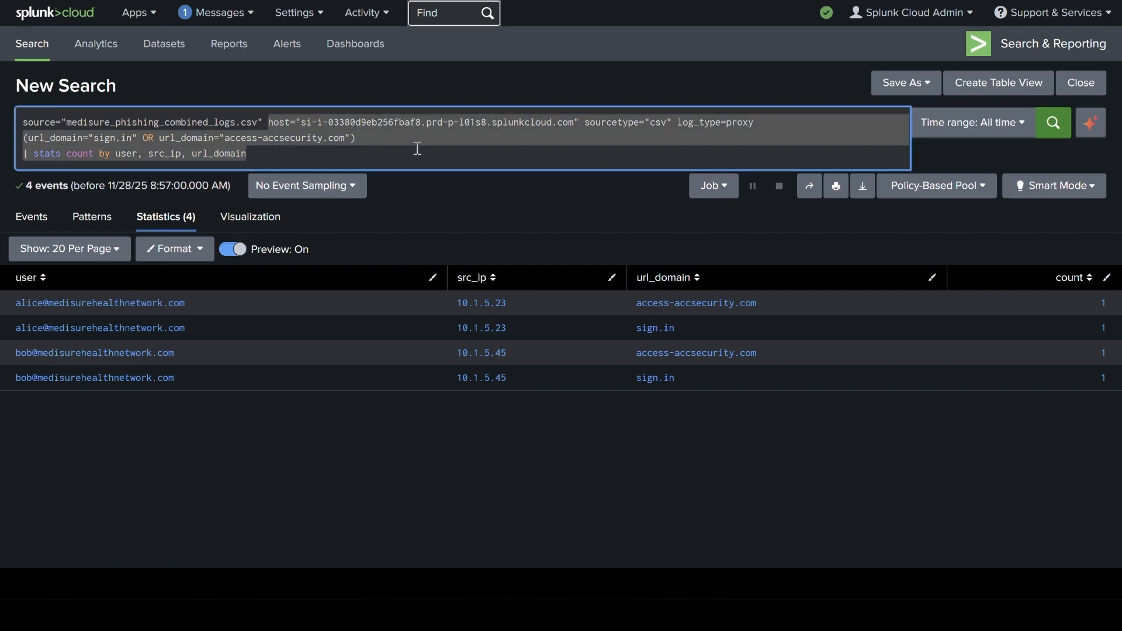
{"action": "type", "text": "log_type=firewall (dest_ip=\"89.144.44.41\" OR dest_ip=\"103.225.77.255\") | stats count by src_ip, dest_ip"}
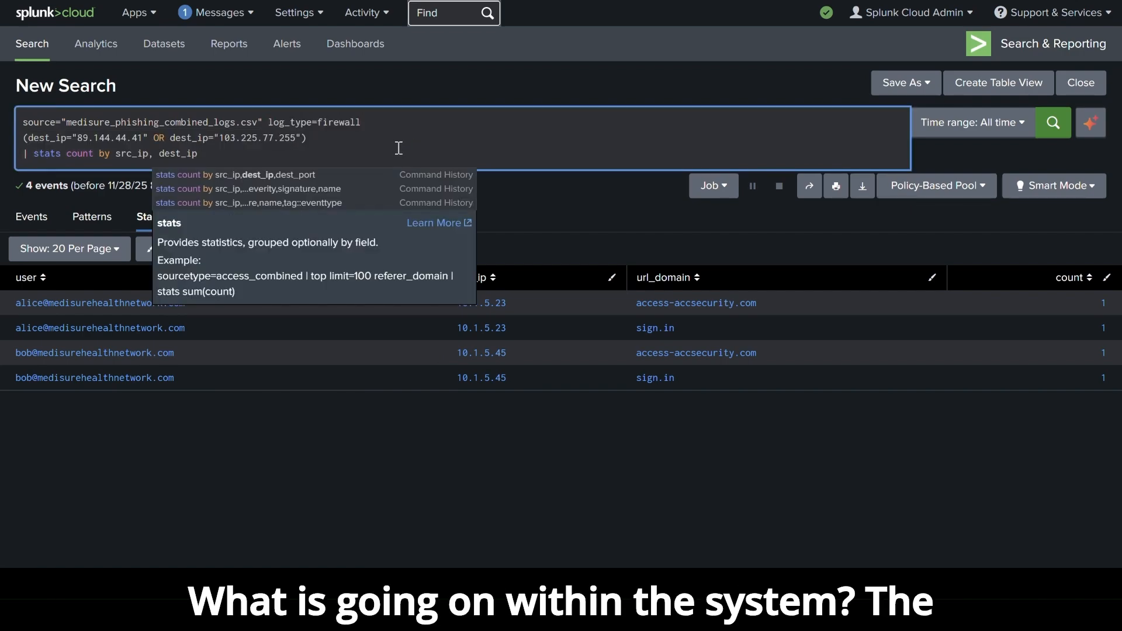
{"action": "left_click", "coordinate": [396, 152]}
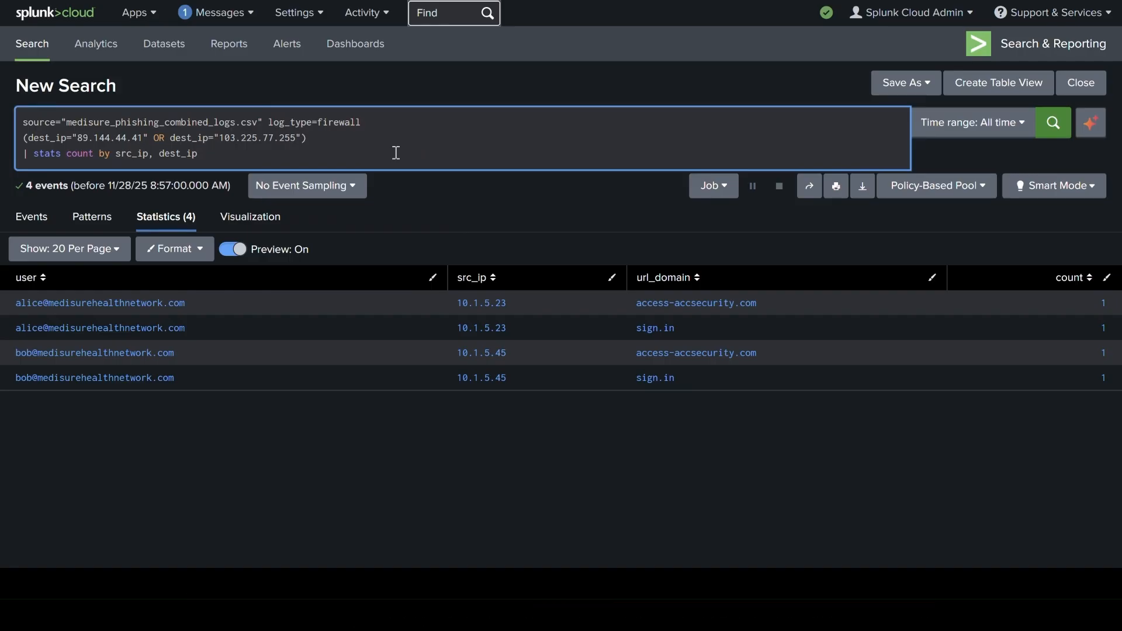
{"action": "key", "text": "Return"}
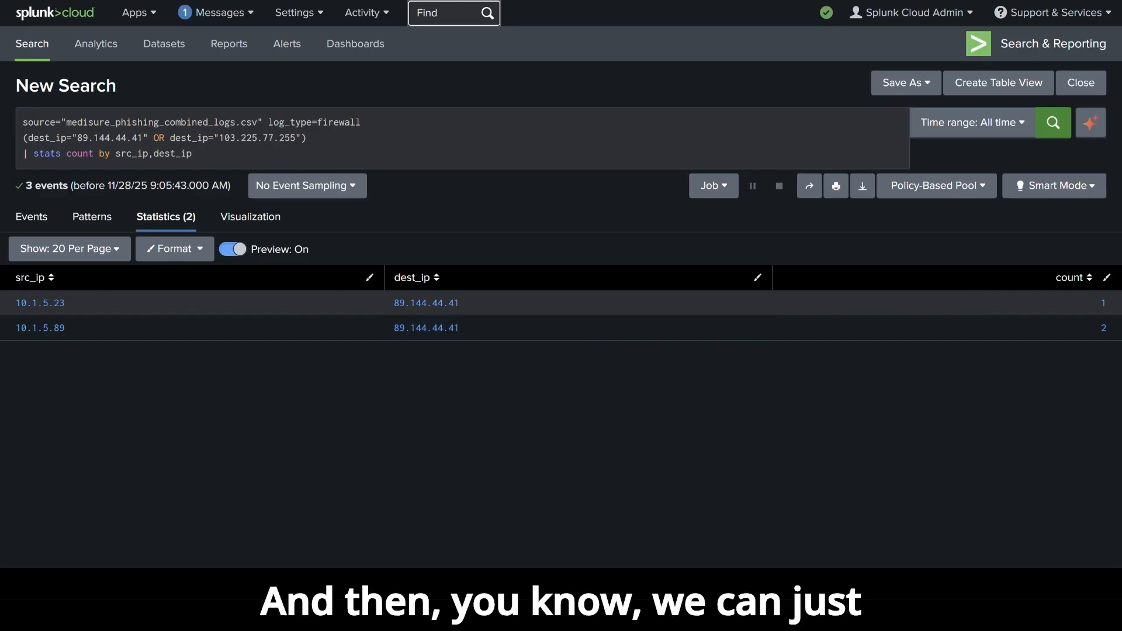
Replace the firewall conditions with log_type=auth location="Russia" | stats count by user, result, location and run the search.
{"action": "left_click_drag", "start_coordinate": [200, 158], "coordinate": [271, 125]}
{"action": "key", "text": "BackSpace"}
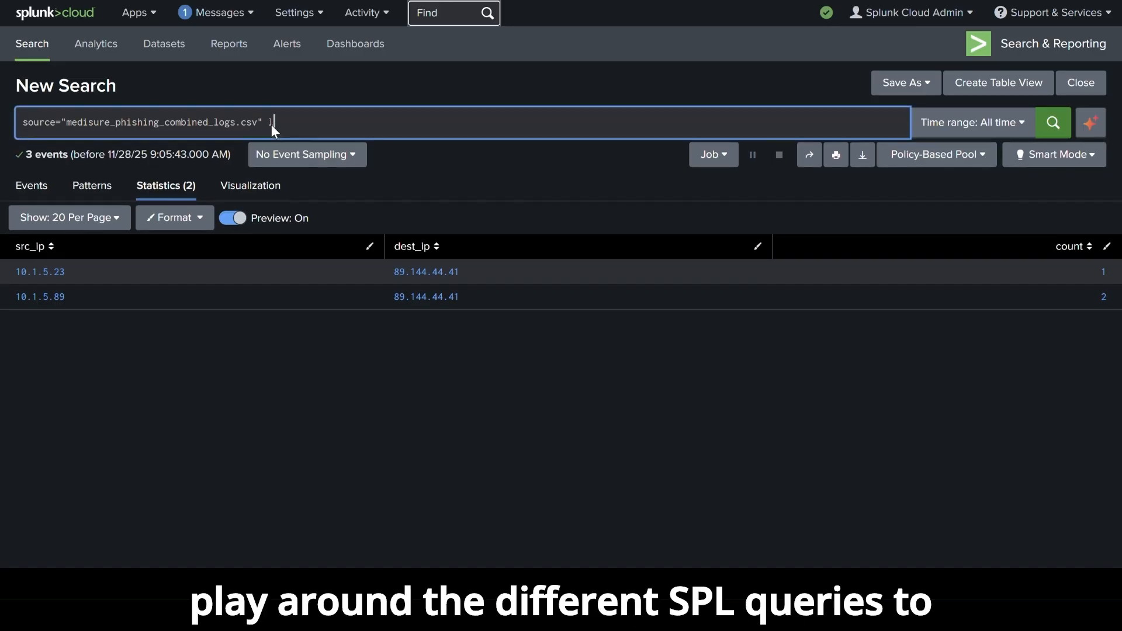
{"action": "type", "text": "og_type=auth location=\"Russia\" | stats count by user, result, location"}
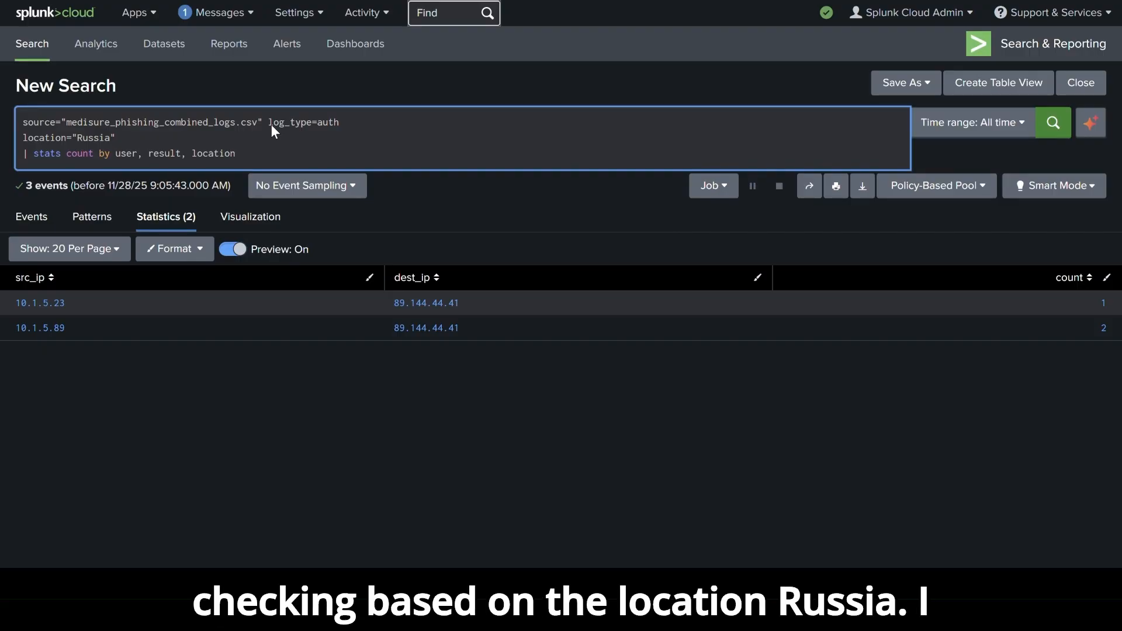
{"action": "key", "text": "Return"}
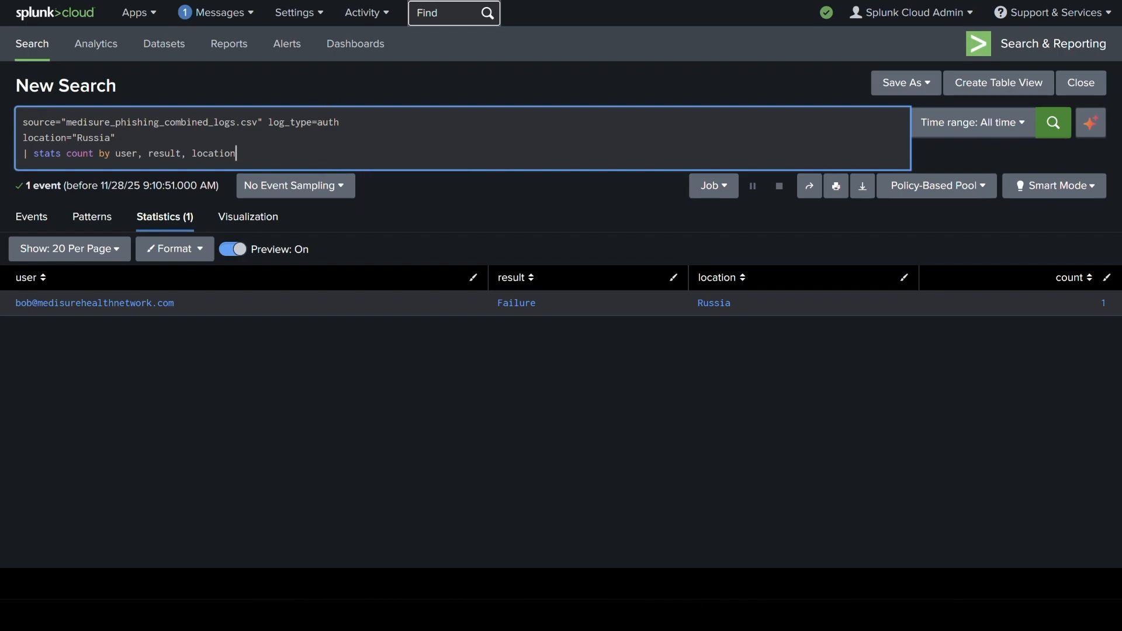
Count events by user across url_domain sign.in or access-accsecurity.com, dest_ip 89.144.44.41 or 103.225.77.255, or location Russia, replacing the auth conditions after the source.
{"action": "left_click", "coordinate": [741, 433]}
{"action": "left_click", "coordinate": [158, 125]}
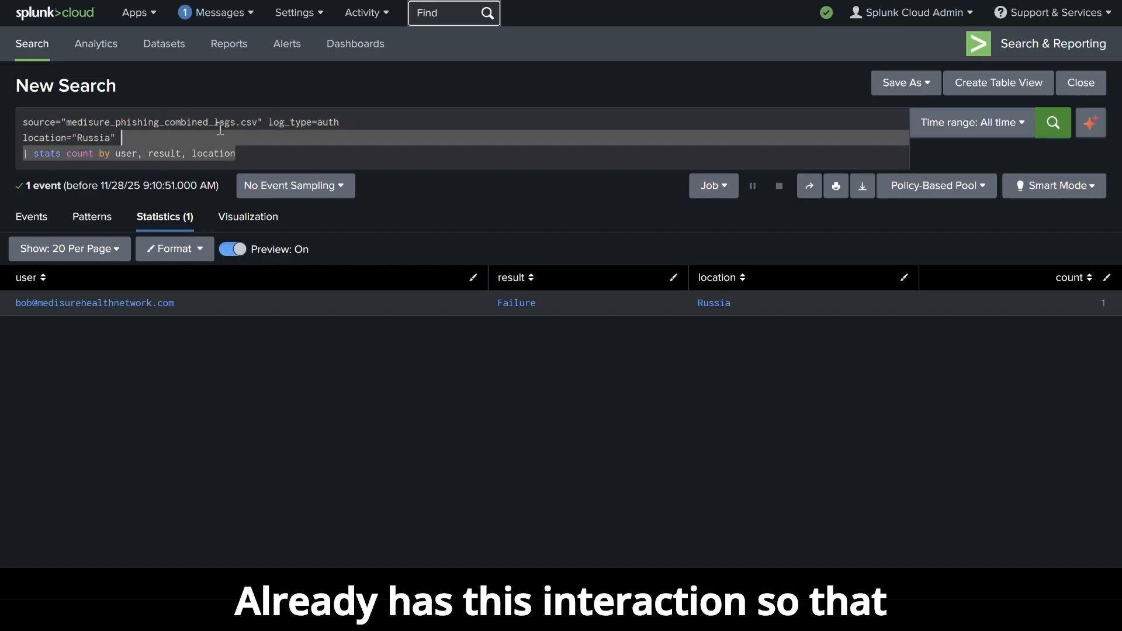
{"action": "left_click", "coordinate": [269, 122]}
{"action": "key", "text": "ctrl+v"}
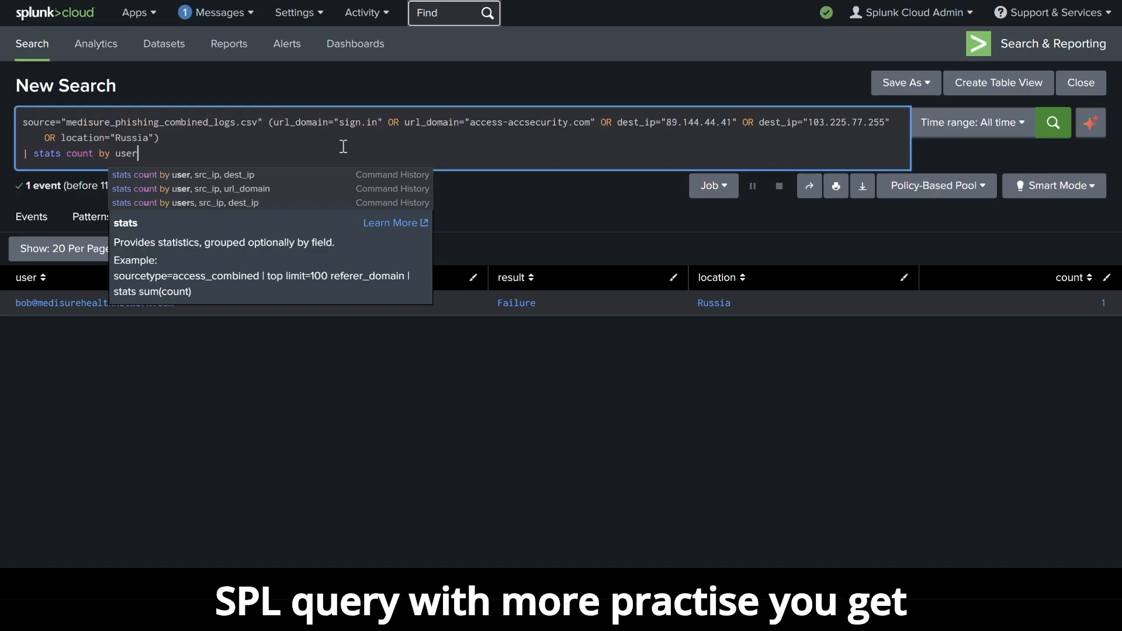
{"action": "key", "text": "Return"}
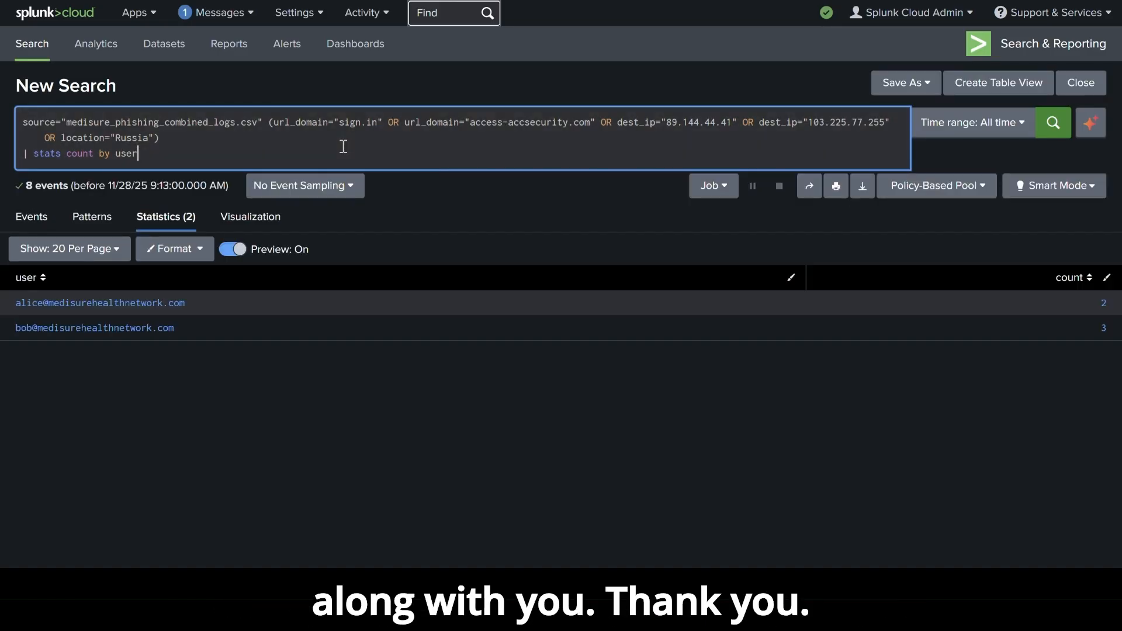